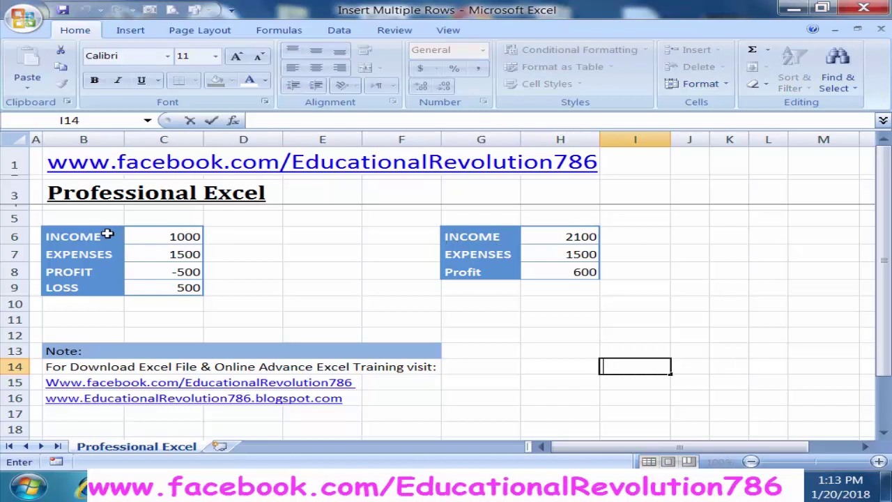
Review both income/expenses tables and the profit formula in C8
mouse_move(104, 236)
left_mouse_down()
mouse_move(104, 276)
mouse_move(149, 286)
left_mouse_up()
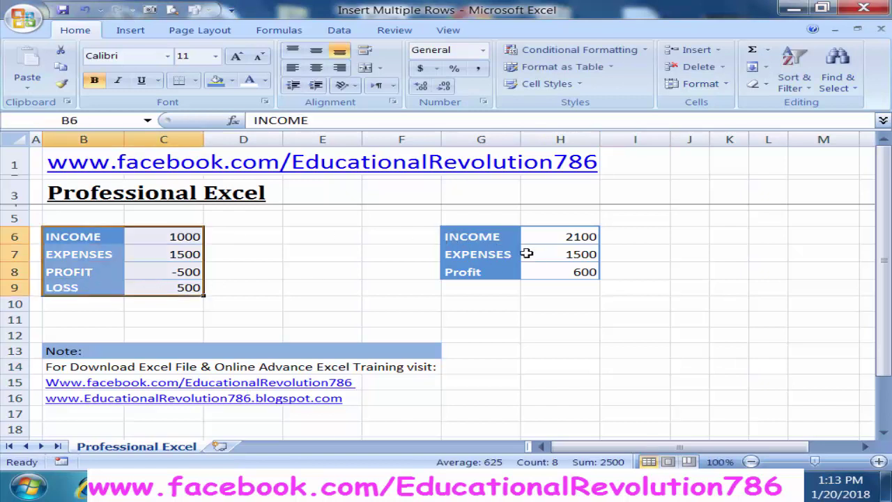
left_click(476, 236)
left_click_drag(476, 236, 576, 272)
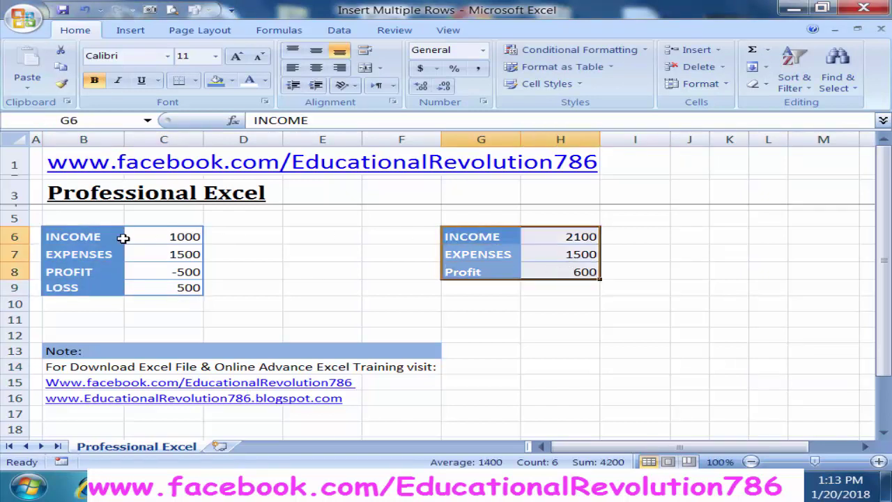
left_click(78, 241)
left_click(153, 241)
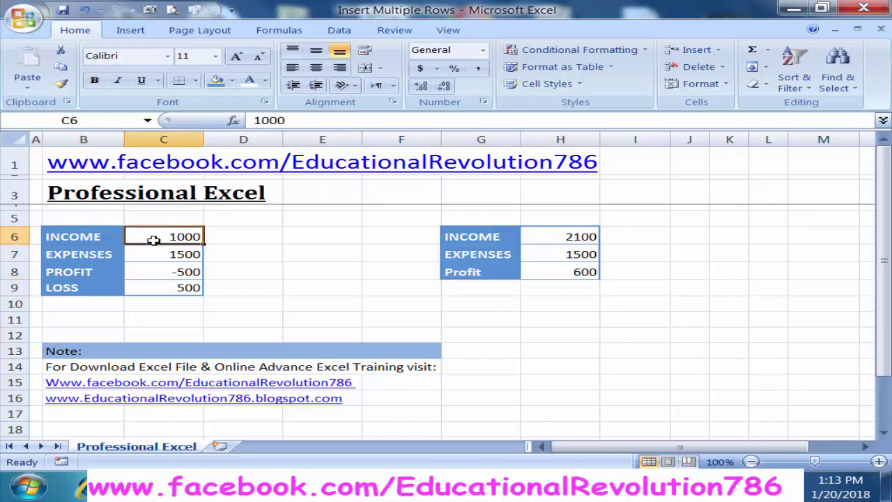
left_click(95, 249)
left_click(148, 253)
left_click(89, 270)
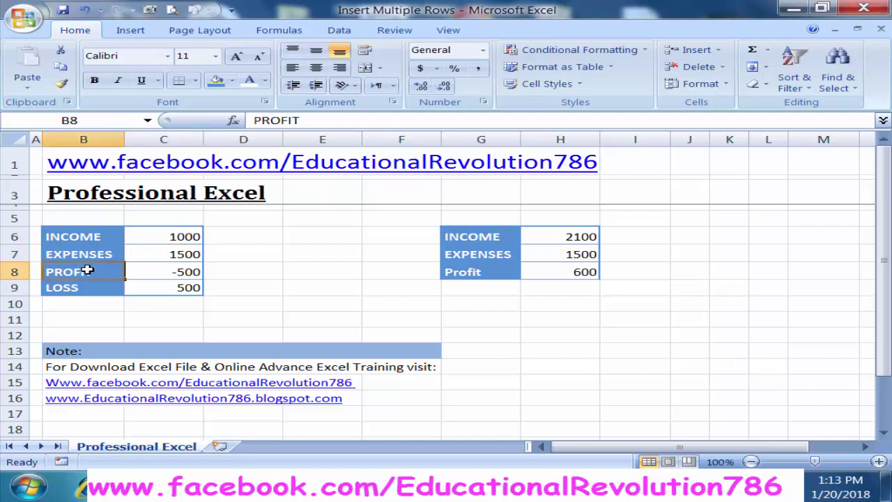
left_click(90, 290)
left_click_drag(76, 236, 162, 286)
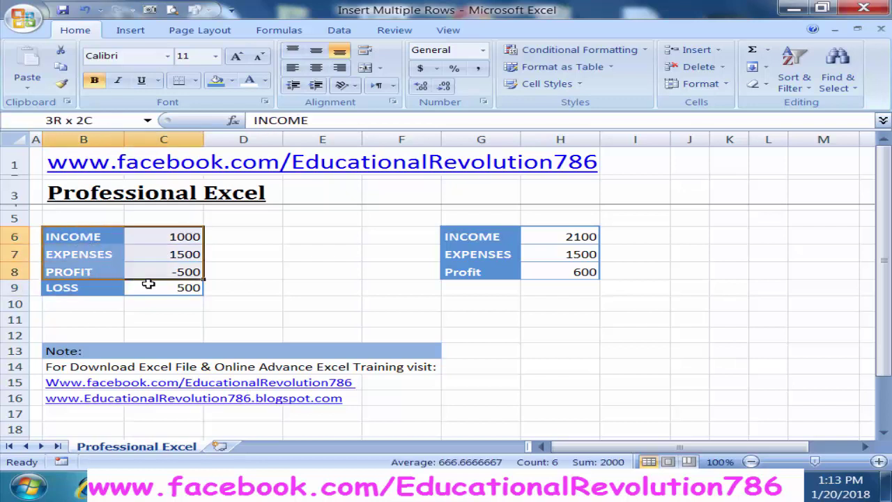
left_click(129, 269)
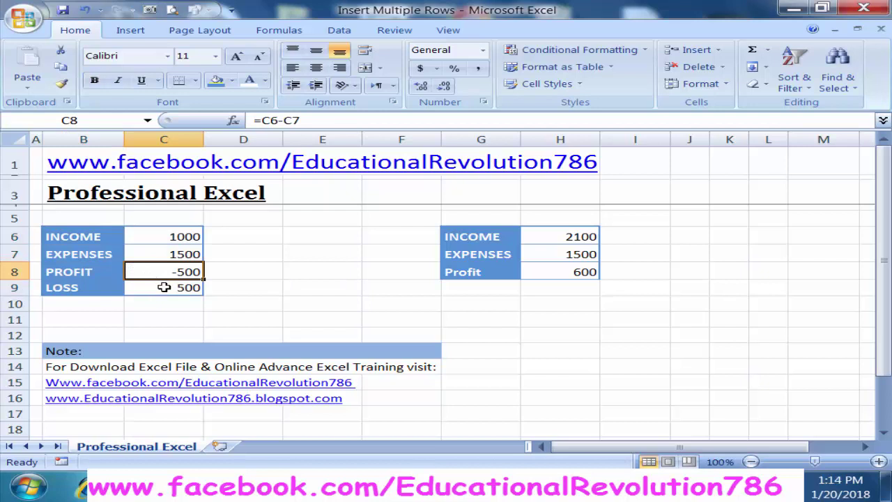
Delete the values in C8 and C9, leaving income 1000 and expenses 1500
key("Delete")
left_click(141, 289)
key("Delete")
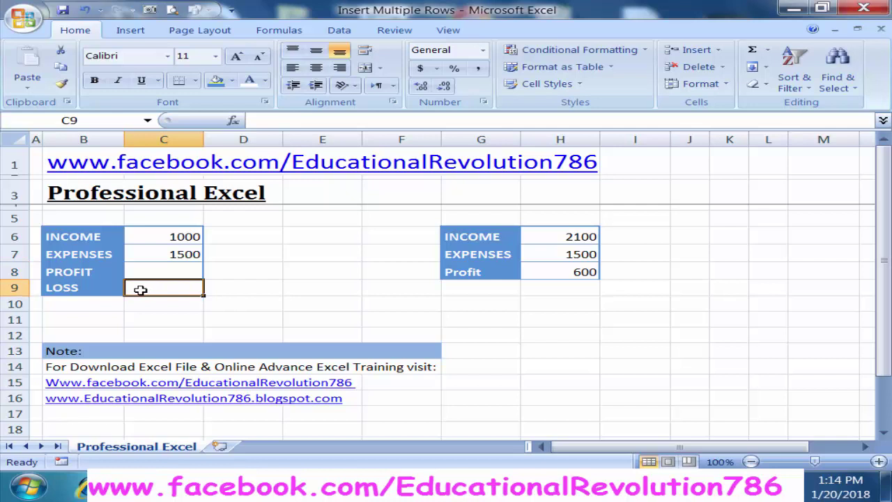
left_click(170, 234)
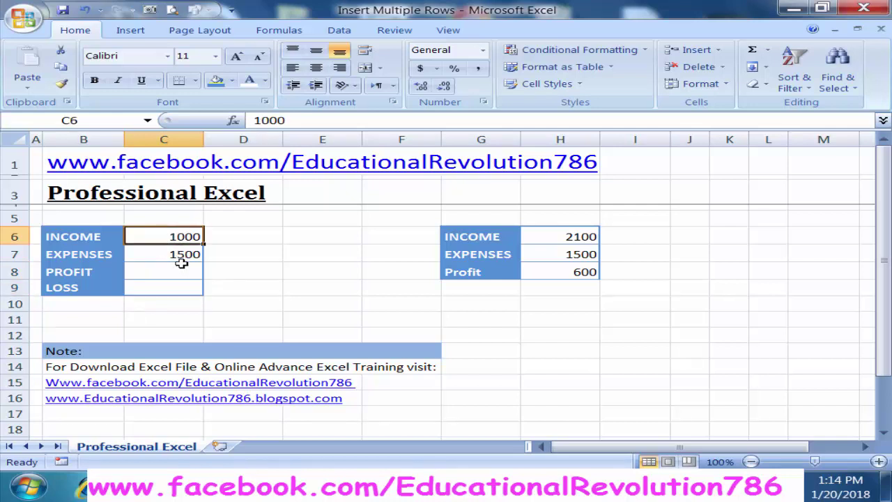
left_click(183, 255)
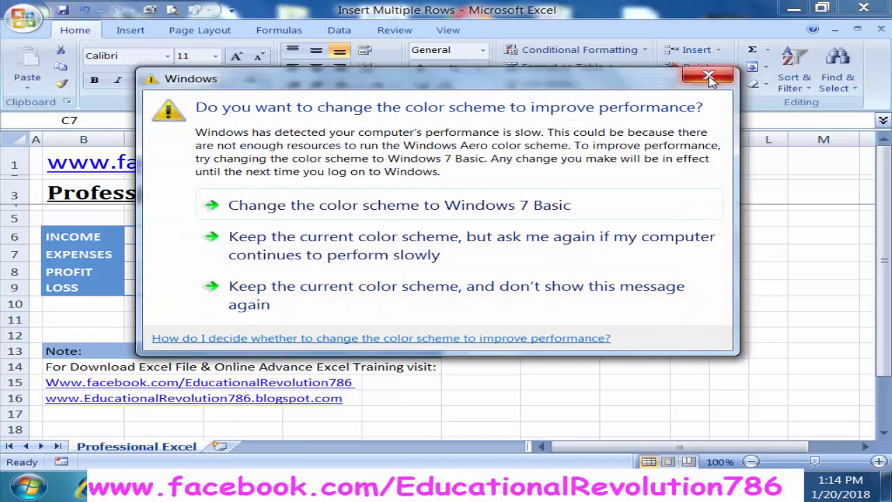
Dismiss the Windows colour-scheme prompt and move to the empty cell C8
left_click(709, 76)
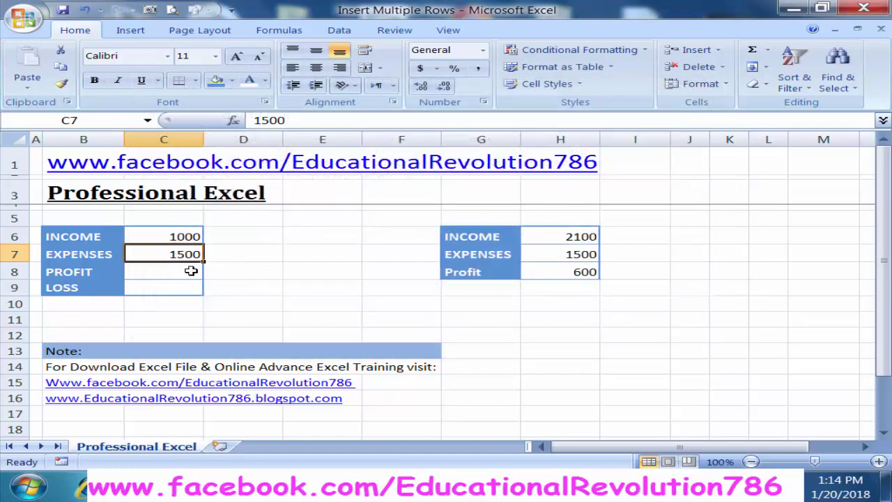
left_click(170, 232)
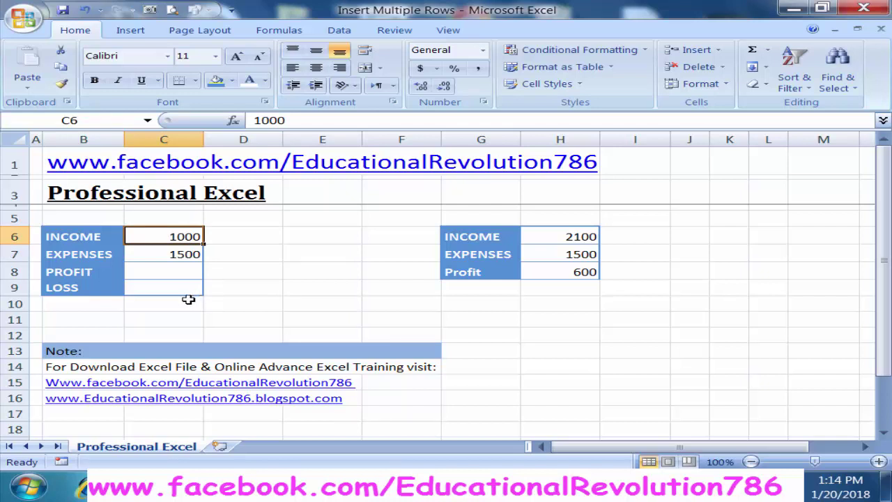
key("Down")
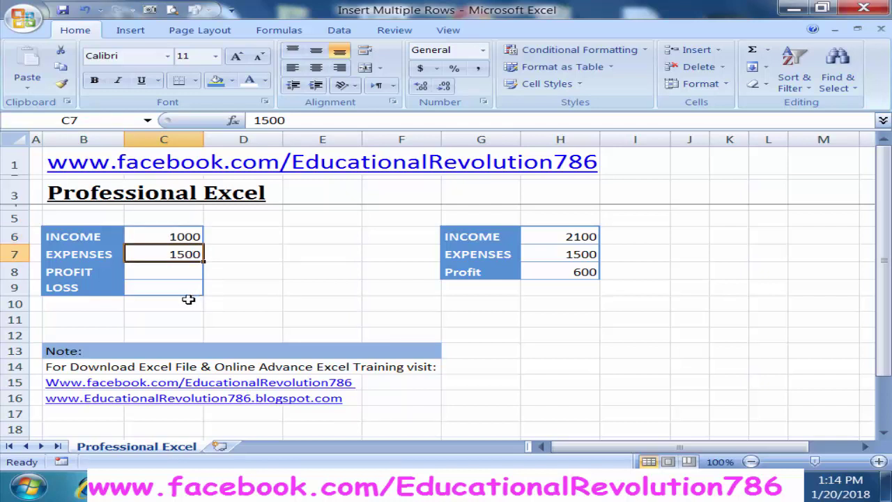
key("Down")
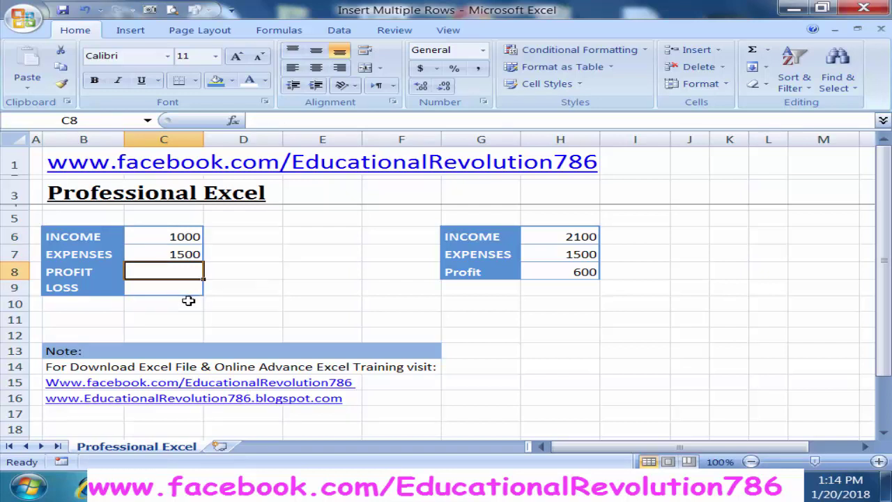
Enter =C6-C7 in C8 so the PROFIT row shows -500
type("=")
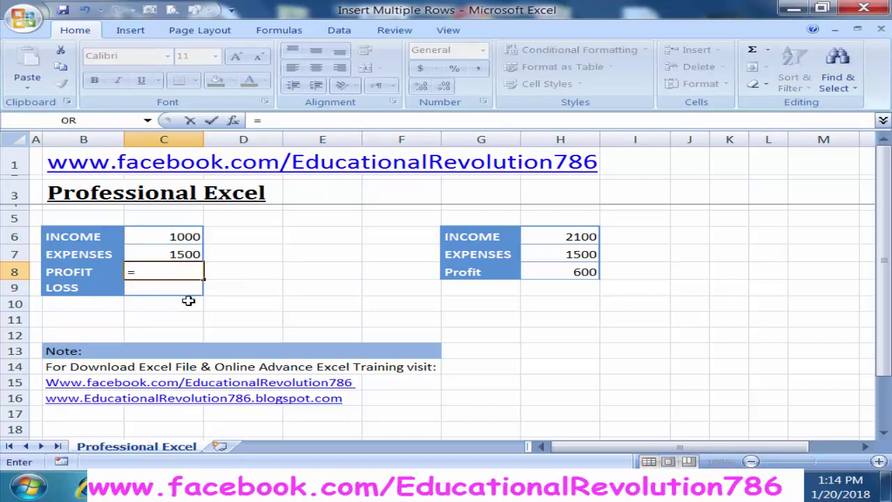
left_click(183, 236)
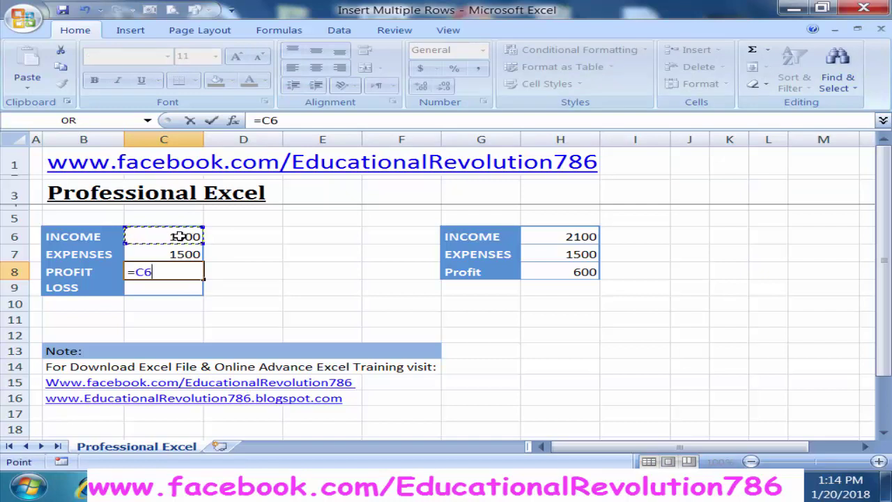
type("-")
left_click(181, 253)
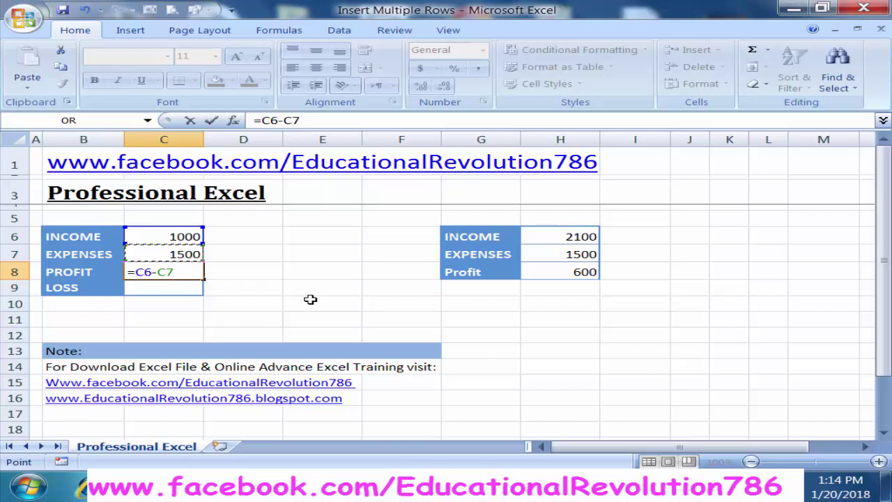
key("Return")
left_click(187, 272)
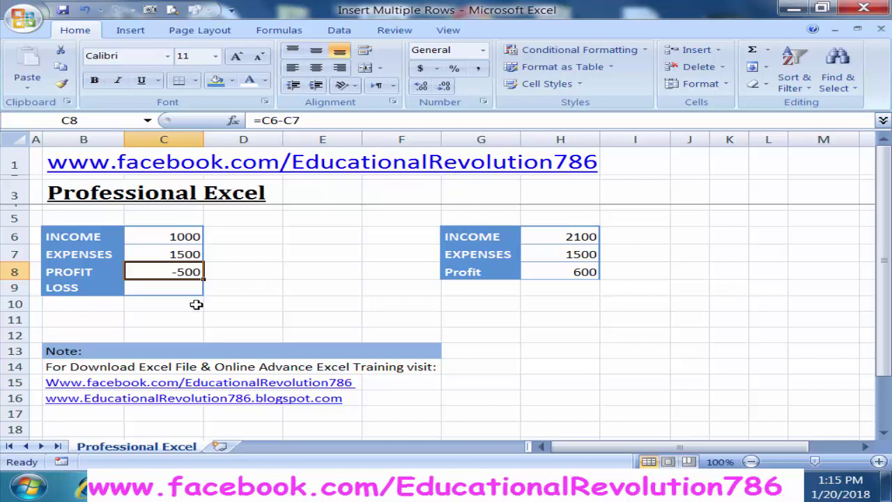
key("Down")
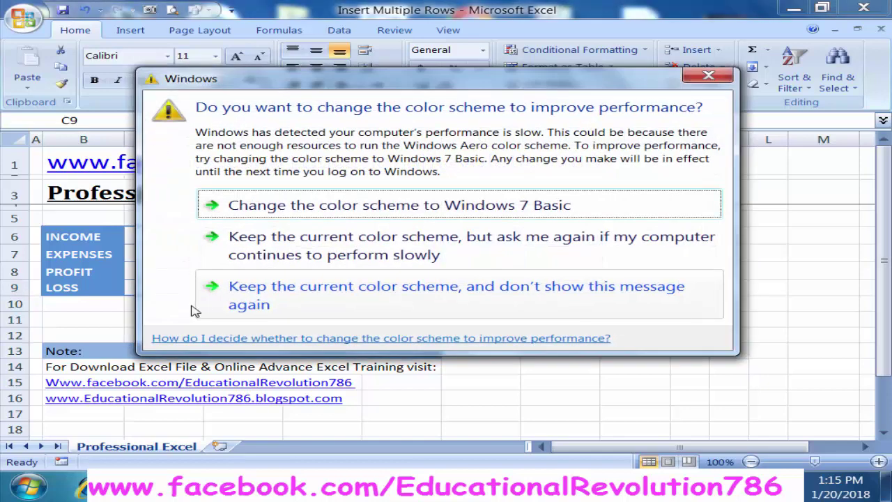
Enter =C7-C6 in C9 so the LOSS row shows 500
left_click(708, 76)
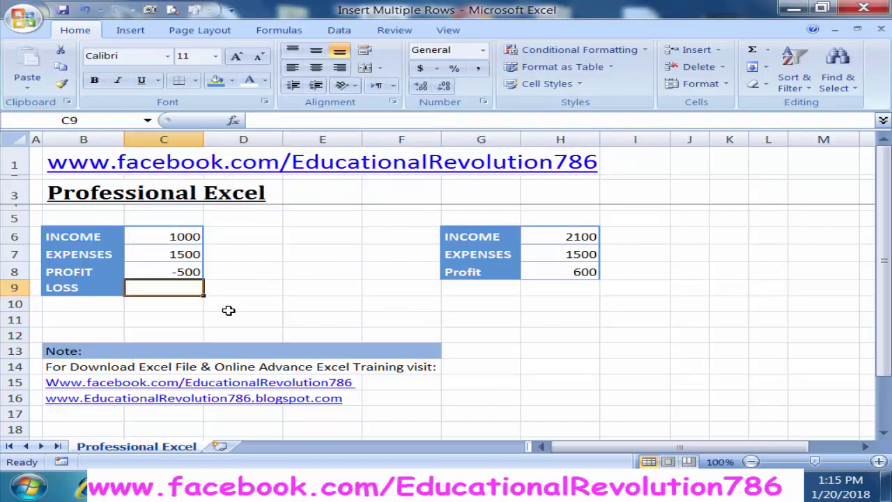
type("=")
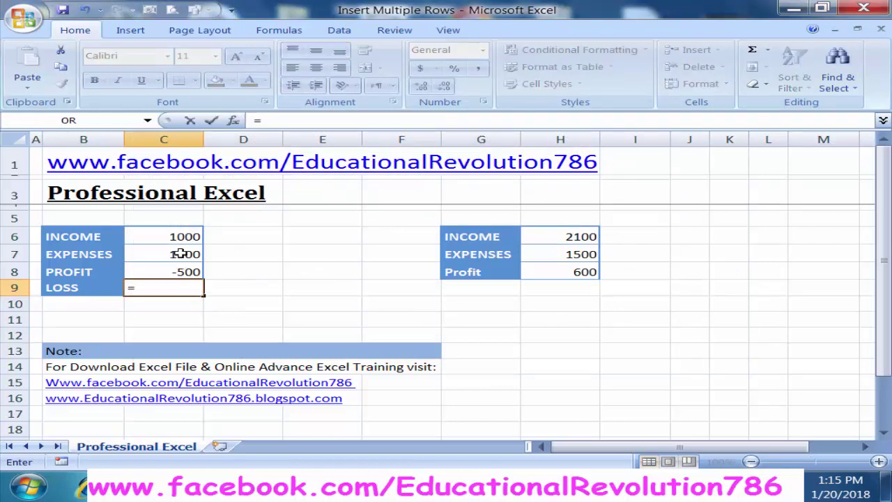
left_click(183, 253)
type("-")
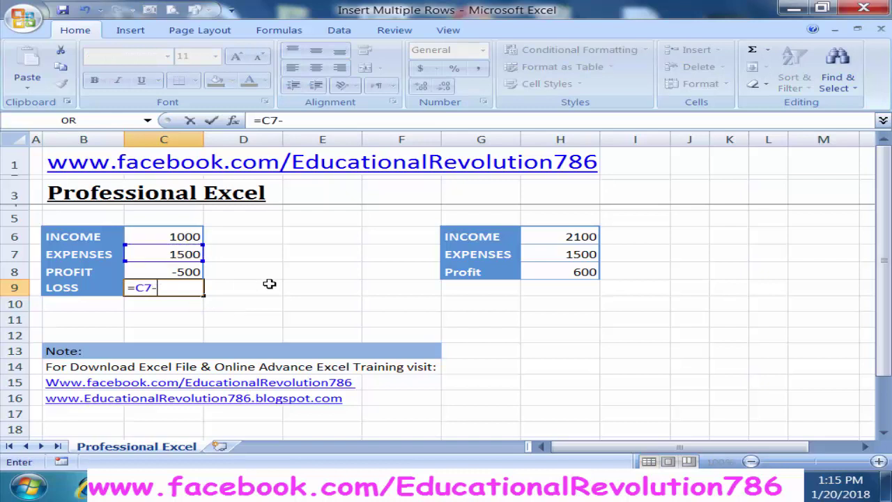
left_click(193, 235)
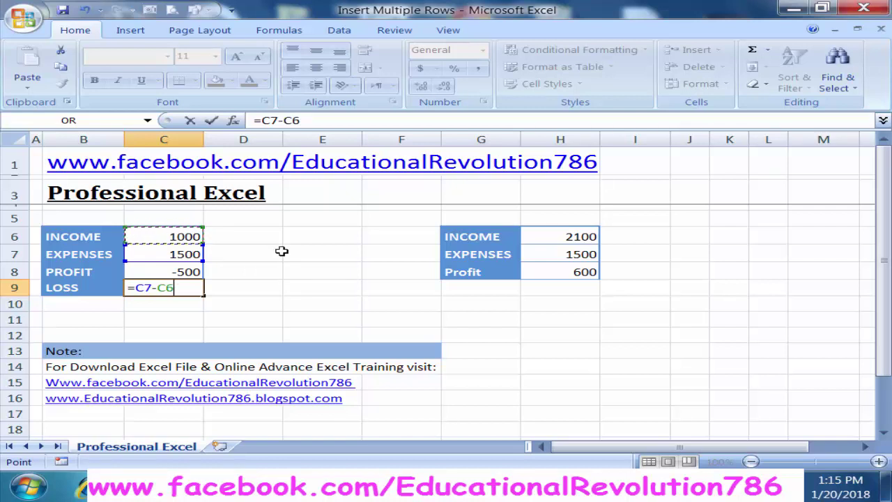
key("Return")
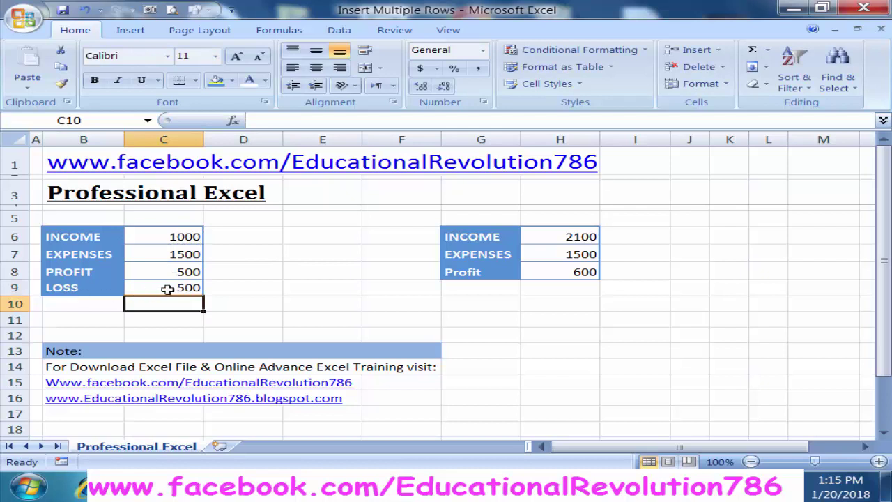
left_click(180, 286)
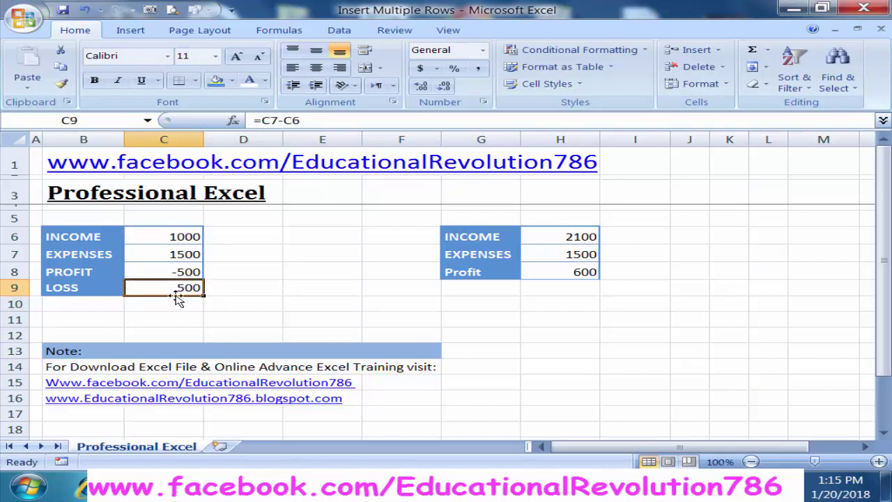
Change the first table's income in C6 to 2200
left_click(166, 248)
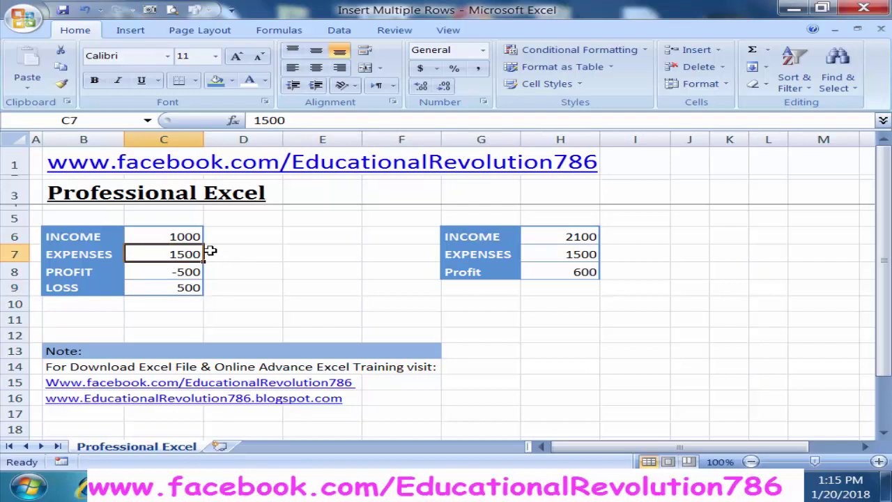
left_click(198, 237)
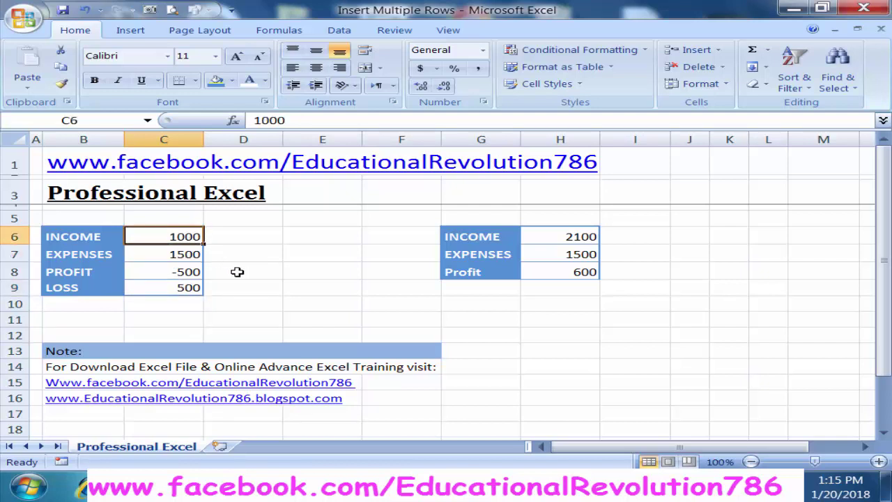
left_click(190, 288)
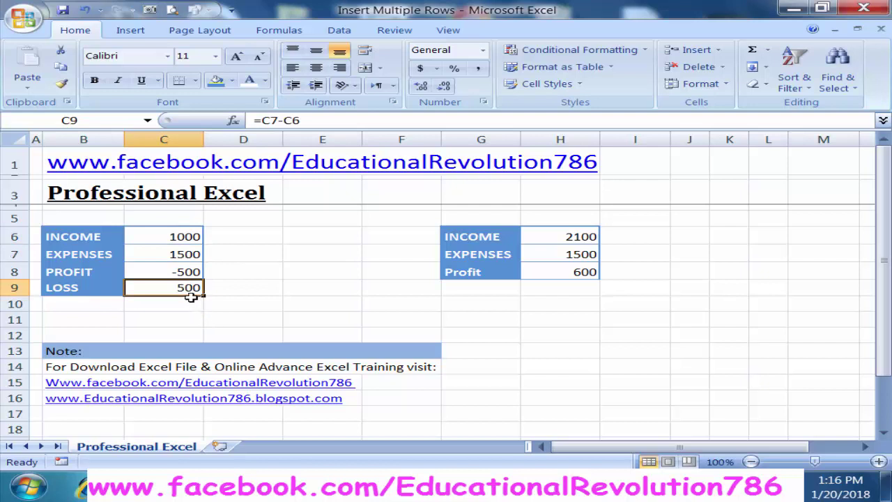
left_click(188, 238)
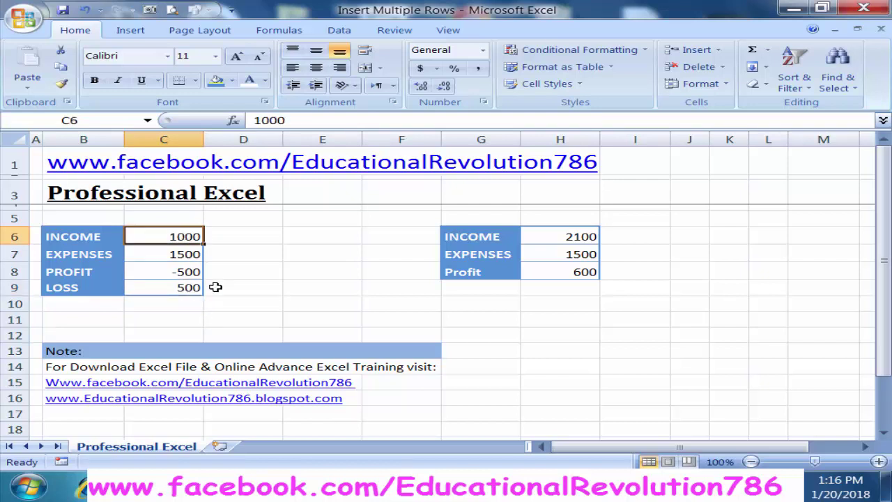
type("2200")
key("Return")
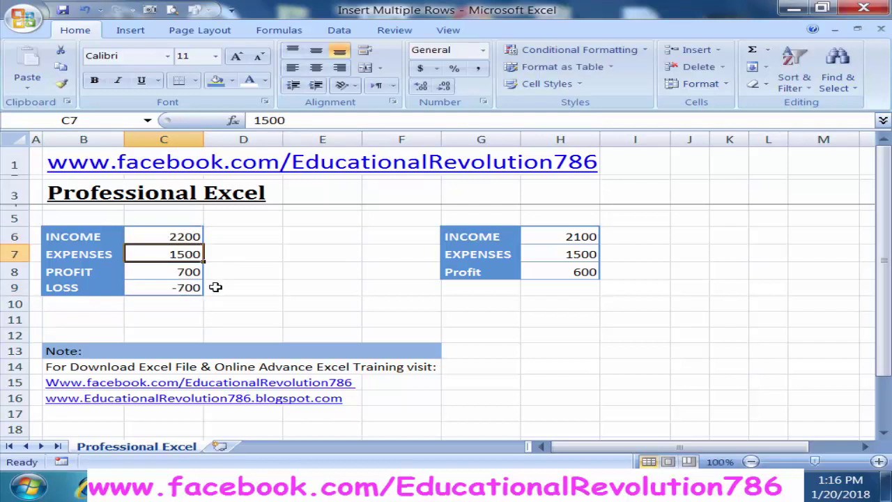
Review the recalculated formulas showing profit 700 and loss -700
left_click(196, 273)
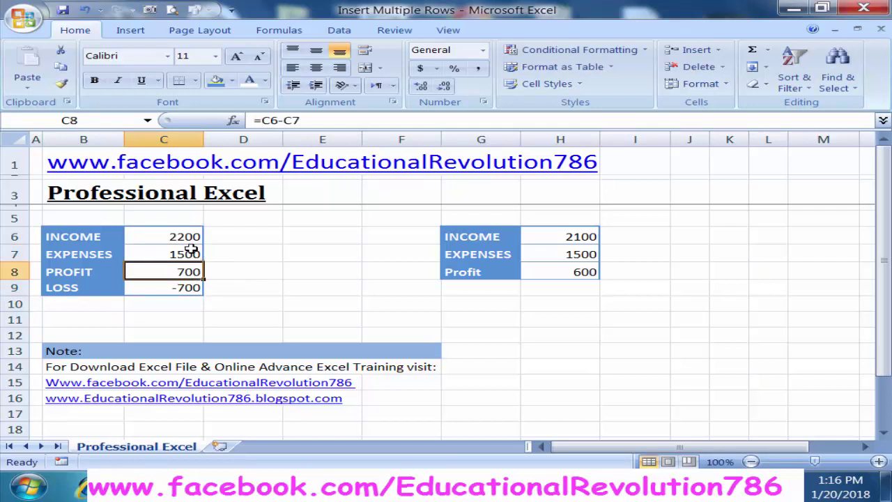
left_click(189, 252)
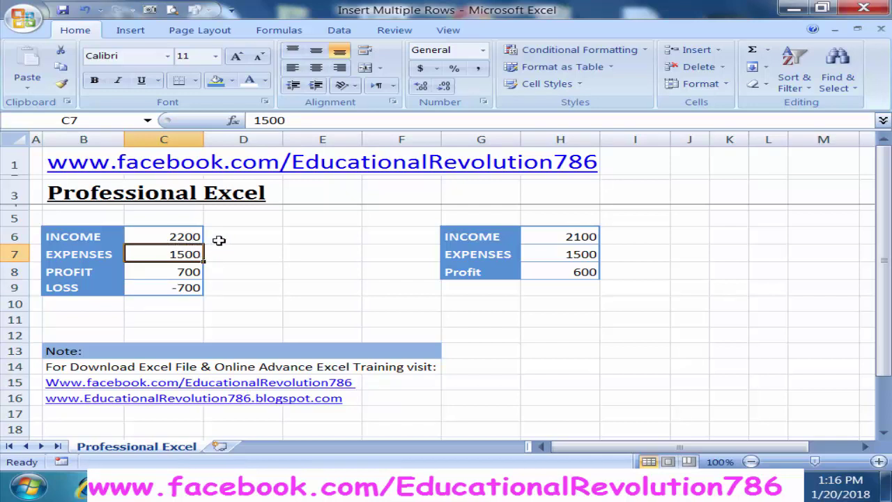
left_click(185, 272)
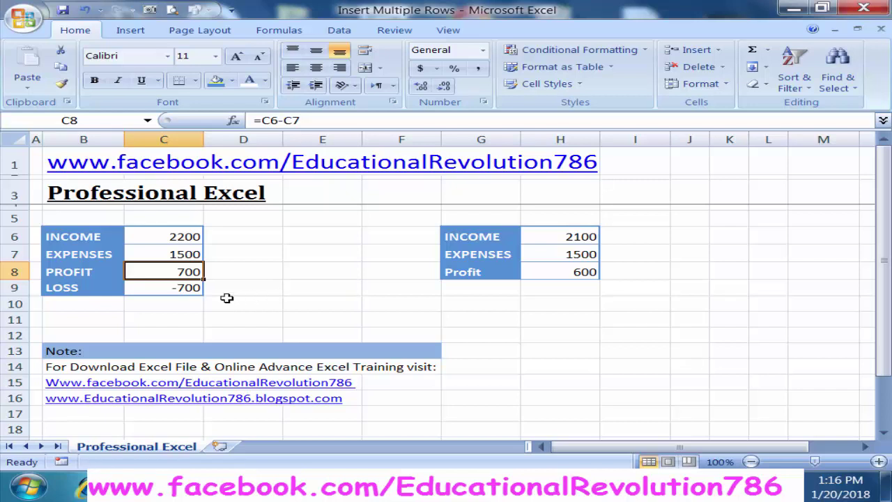
left_click(187, 288)
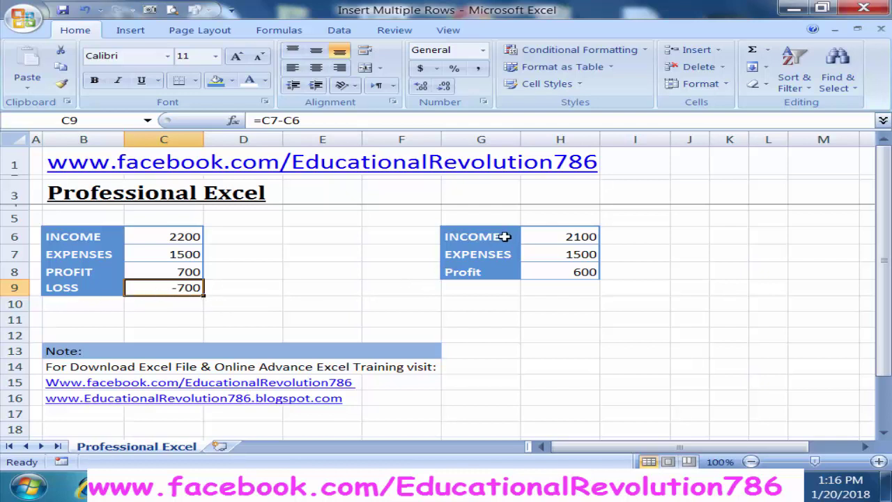
Enter income 1800 and expenses 1000 in the second table and inspect its IF formulas
left_click(505, 236)
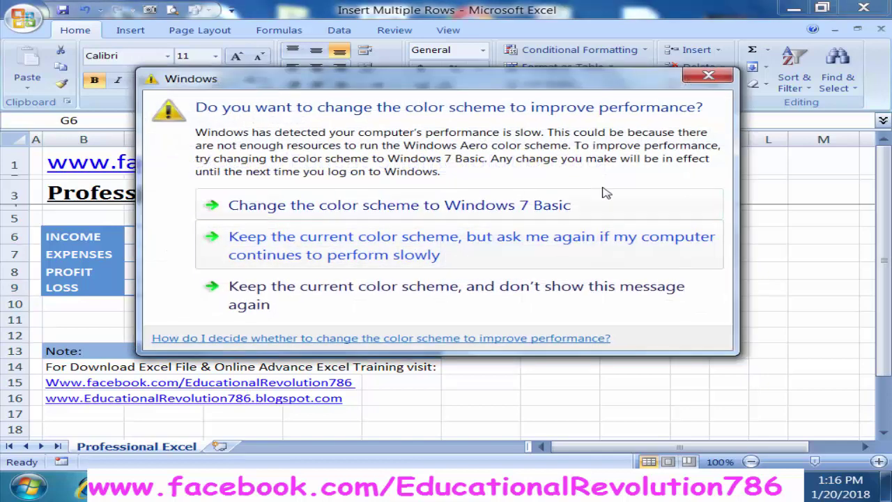
left_click(707, 76)
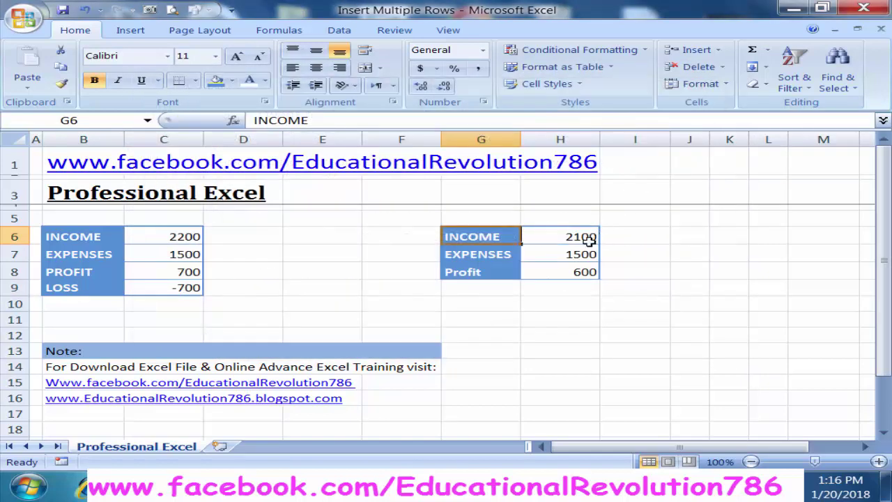
left_click(582, 239)
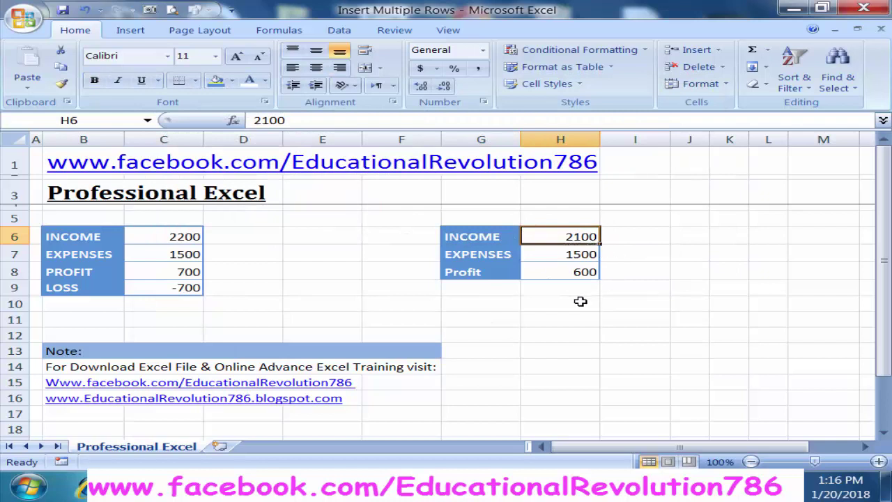
type("1")
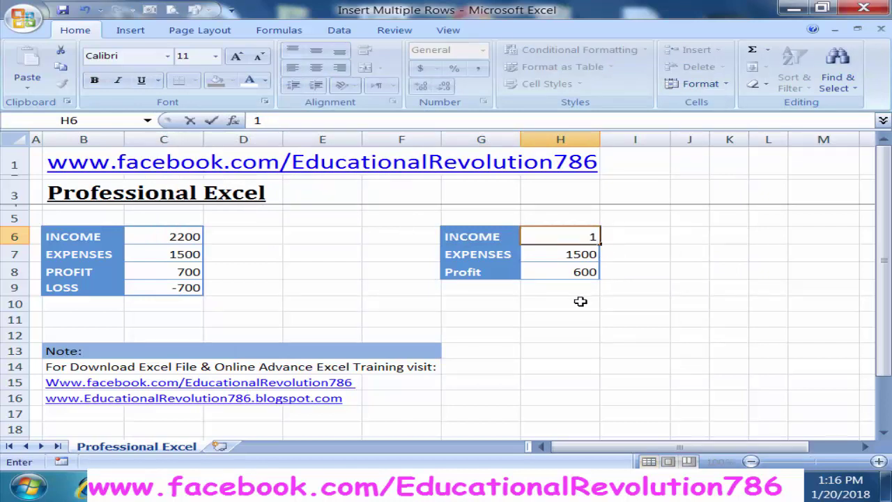
type("8")
type("00")
key("Return")
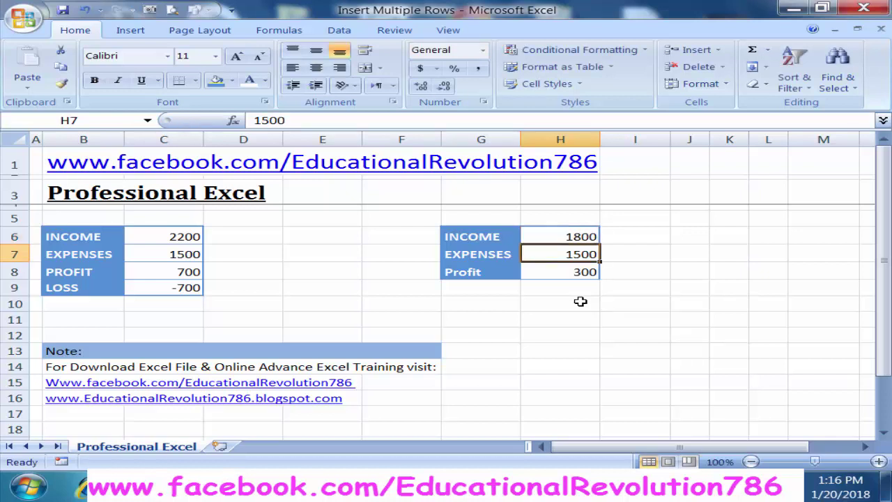
type("100")
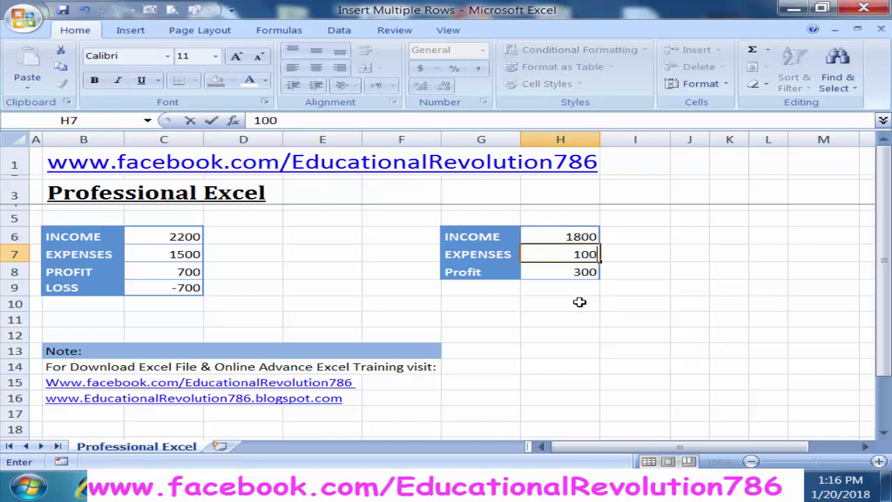
type("0")
key("Return")
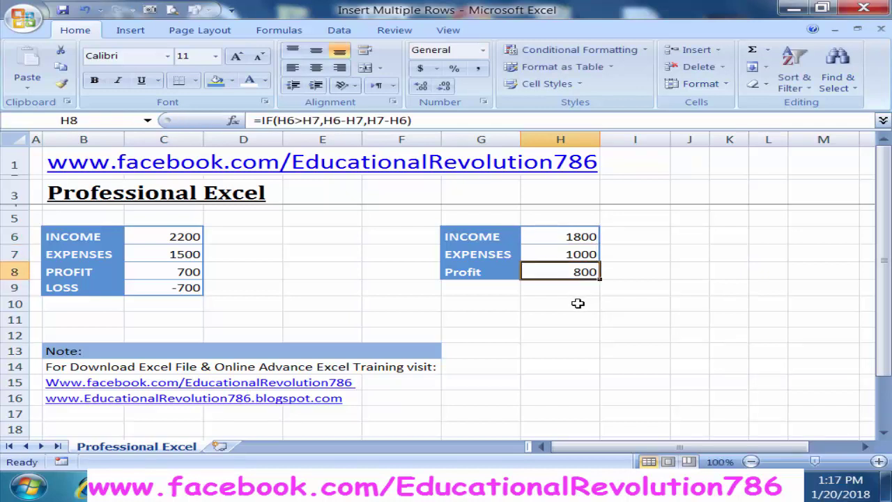
left_click(575, 239)
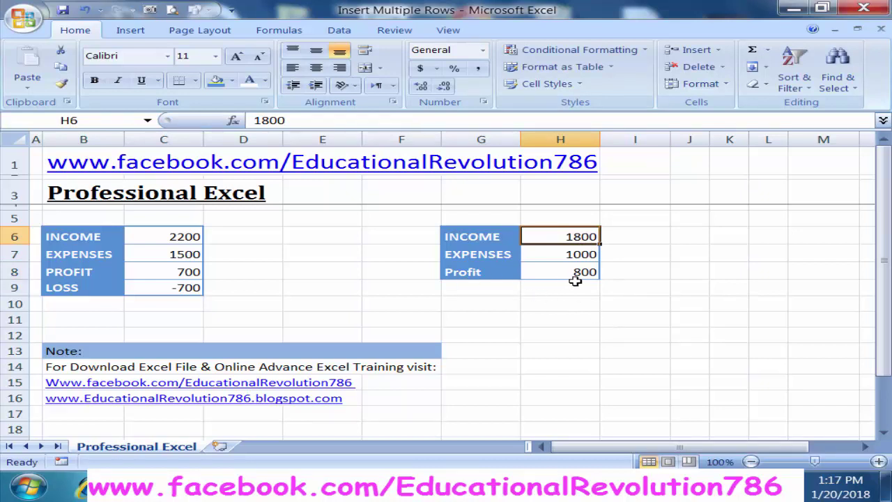
left_click(480, 273)
left_click(578, 271)
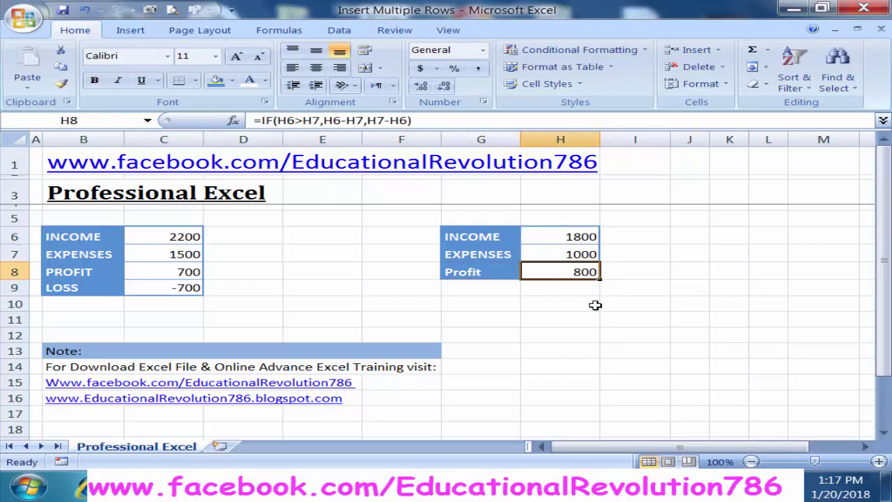
left_click(576, 305)
Try income 700 (Loss 300), then 1200 to return to Profit 200
left_click(561, 239)
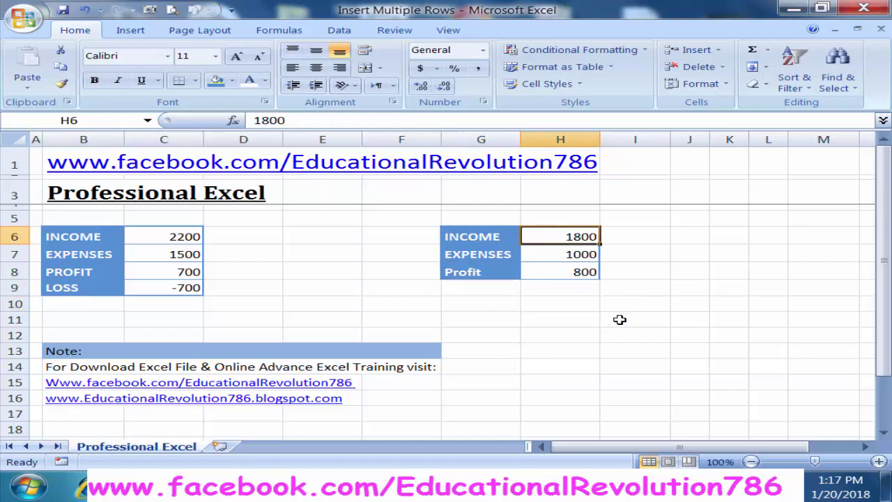
type("700")
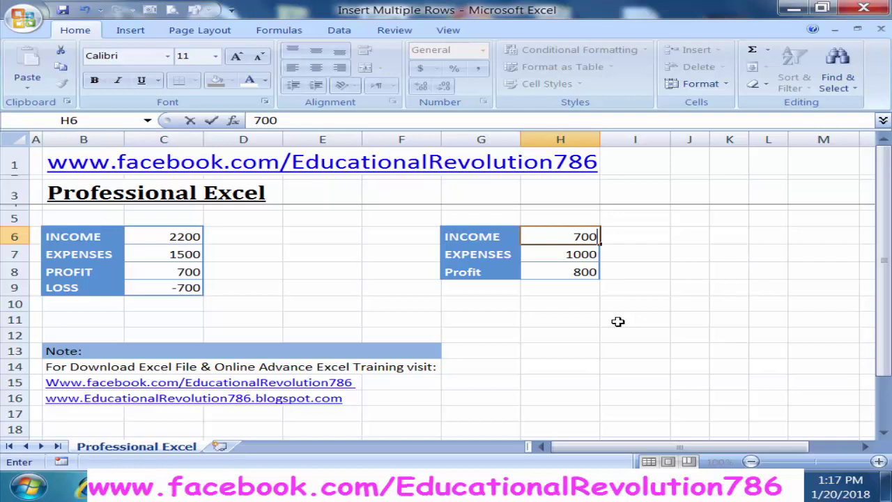
key("Return")
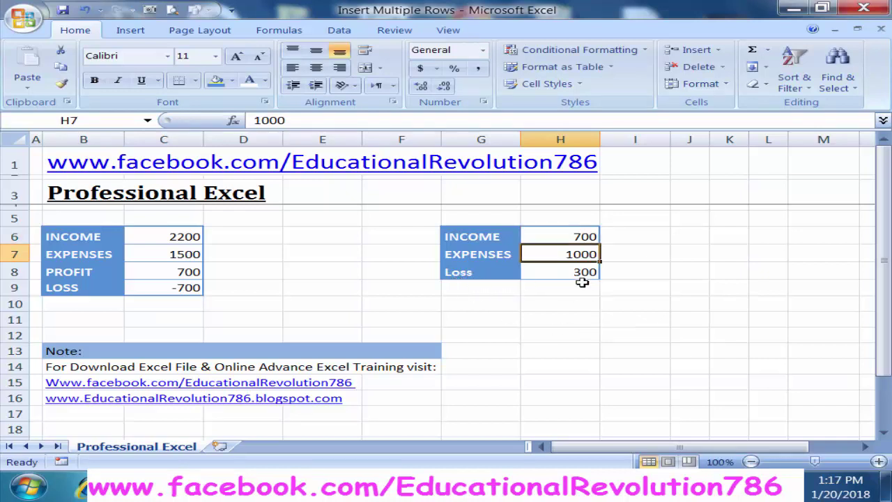
left_click(571, 233)
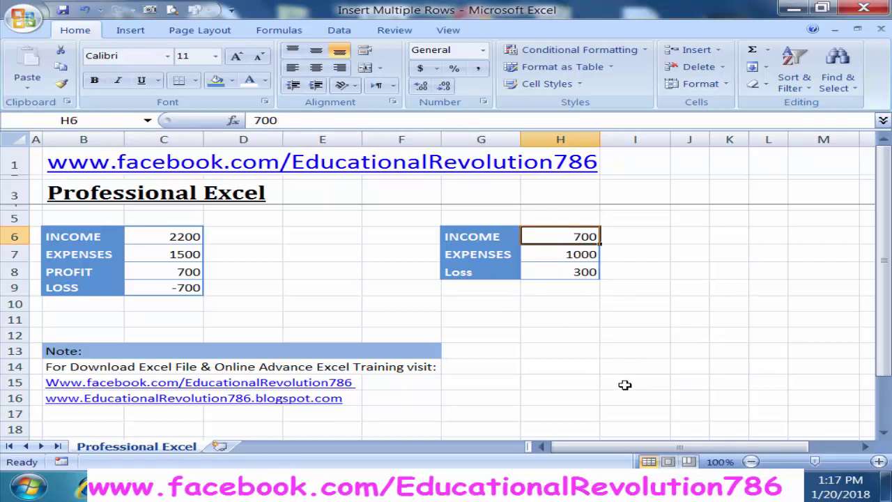
type("1200")
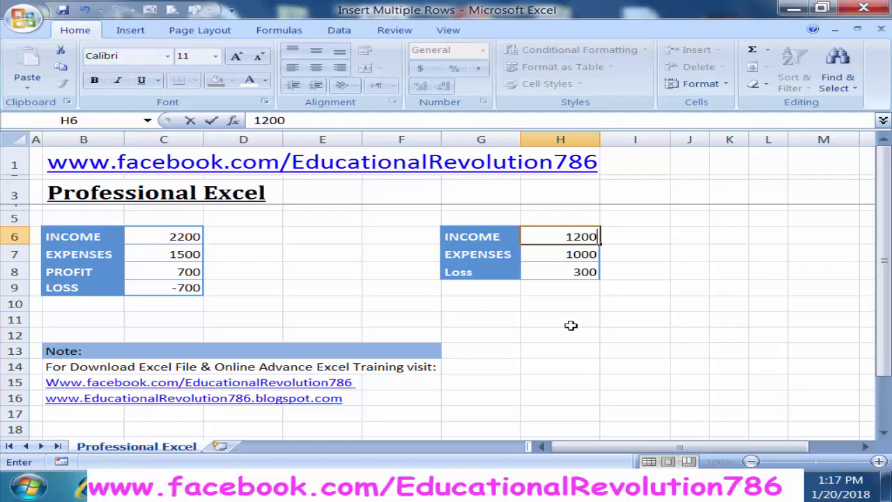
key("Return")
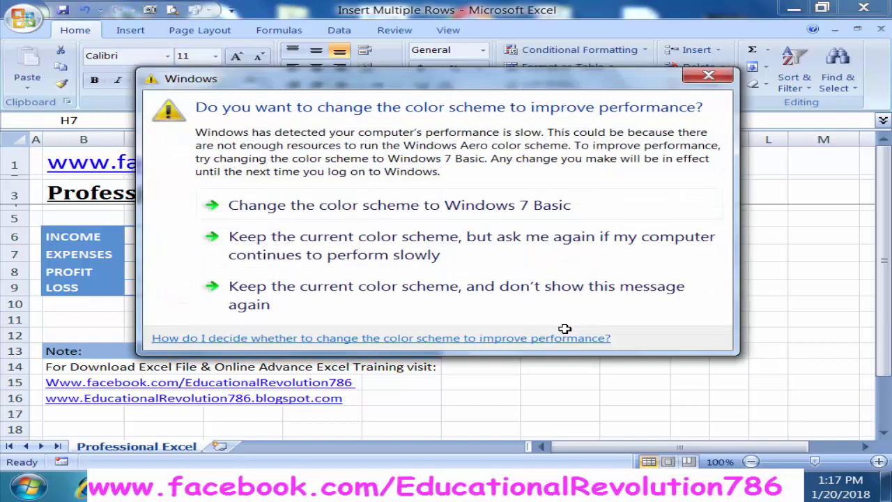
key("Escape")
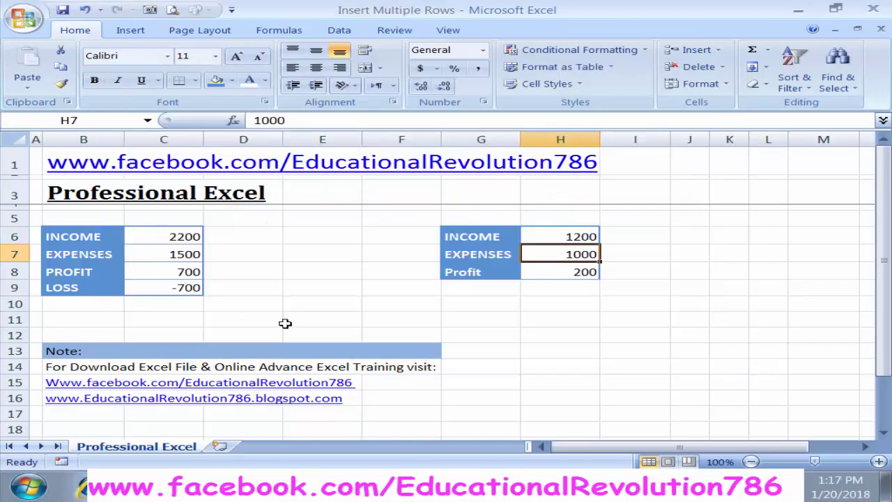
Clear the first table's PROFIT and LOSS rows and move to C8
left_click_drag(62, 287, 142, 290)
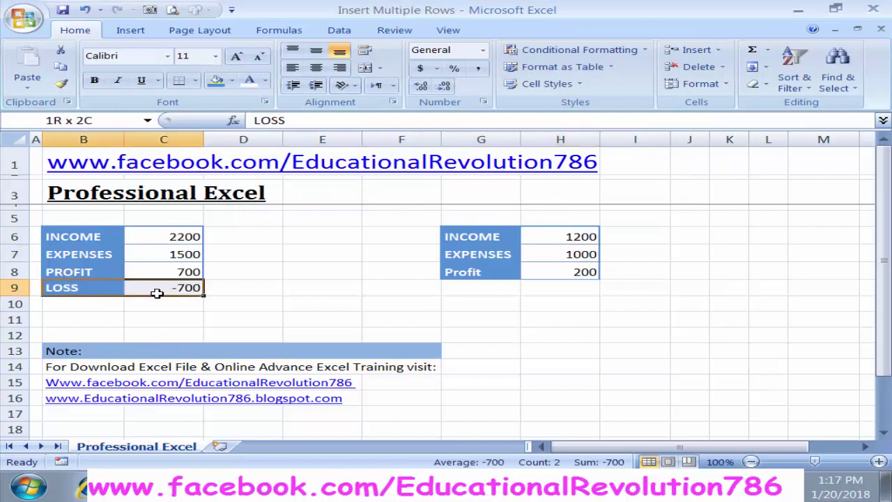
key("Delete")
key("Up")
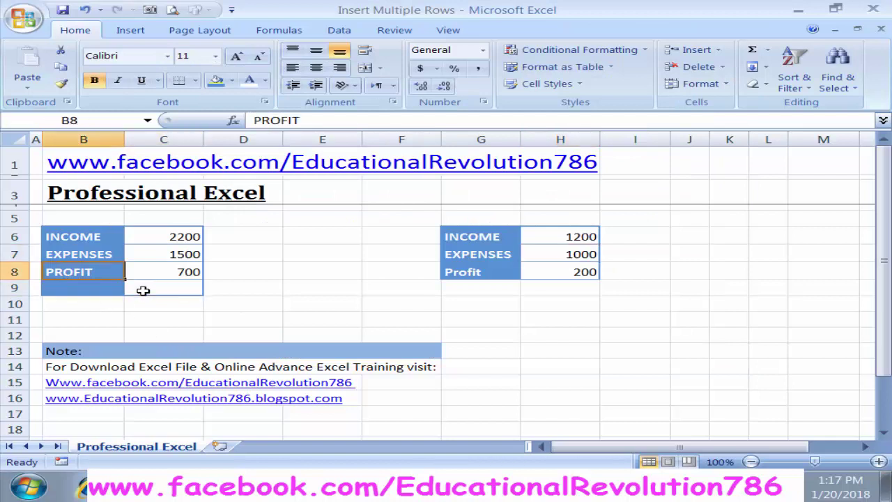
left_click_drag(74, 269, 148, 274)
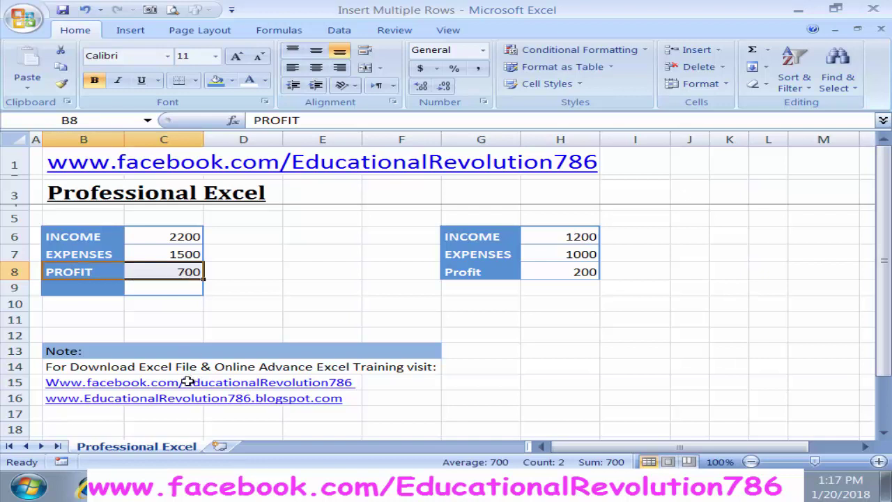
key("Delete")
key("Up")
key("Right")
key("Down")
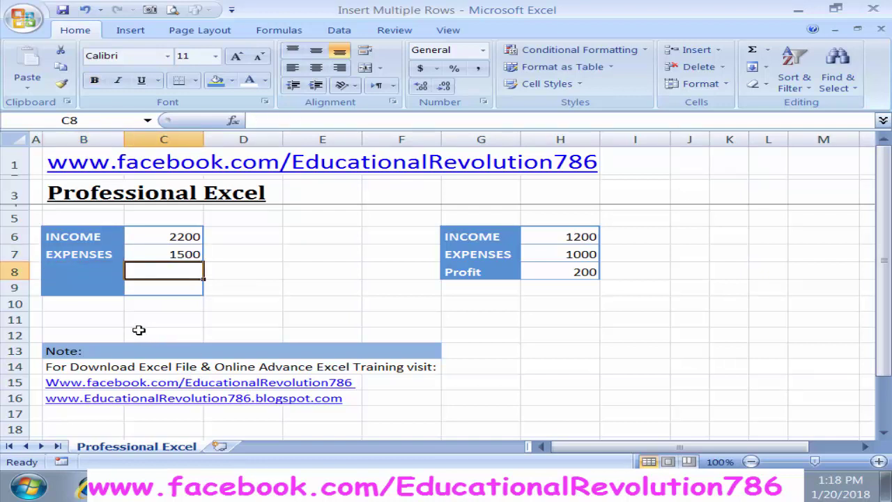
Build =IF(C6>C7,C6-C7,C7-C6) in C8, clicking cells for the references
type("=")
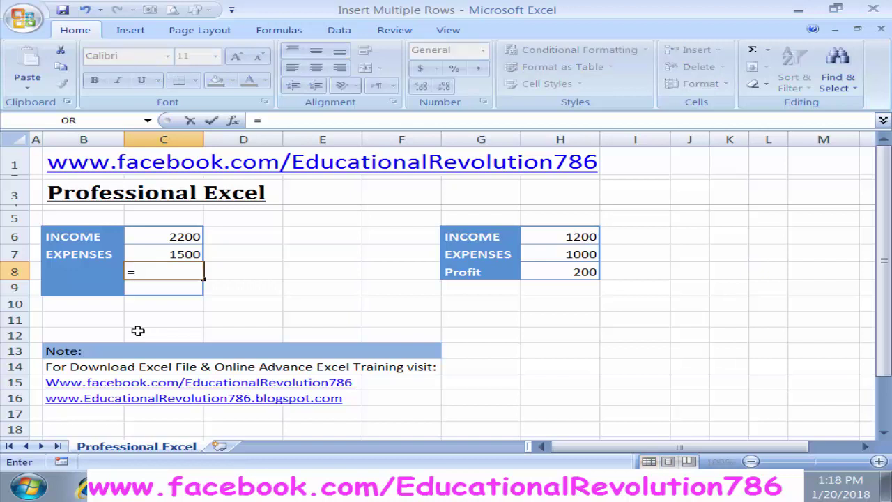
type("if(")
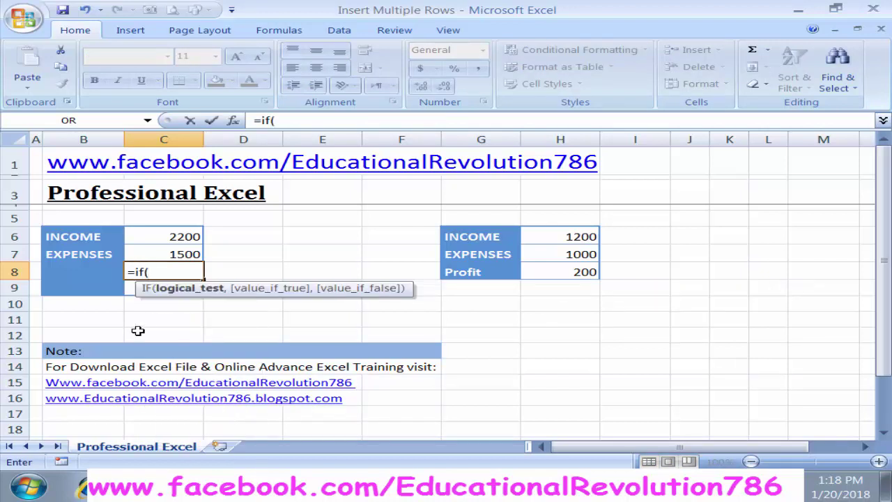
left_click(189, 236)
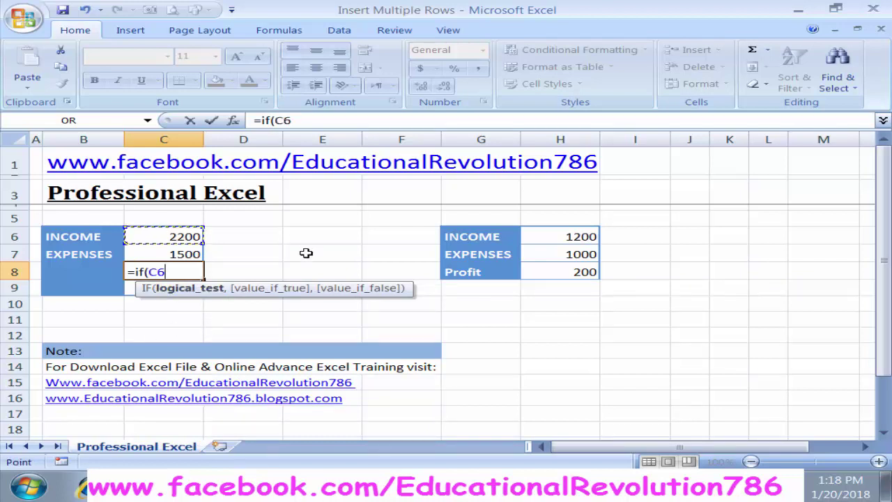
type(">")
left_click(188, 254)
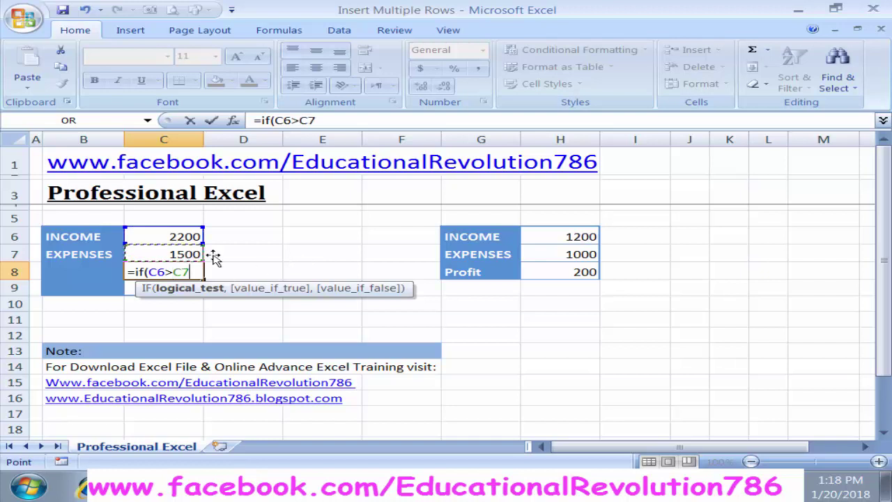
type(",")
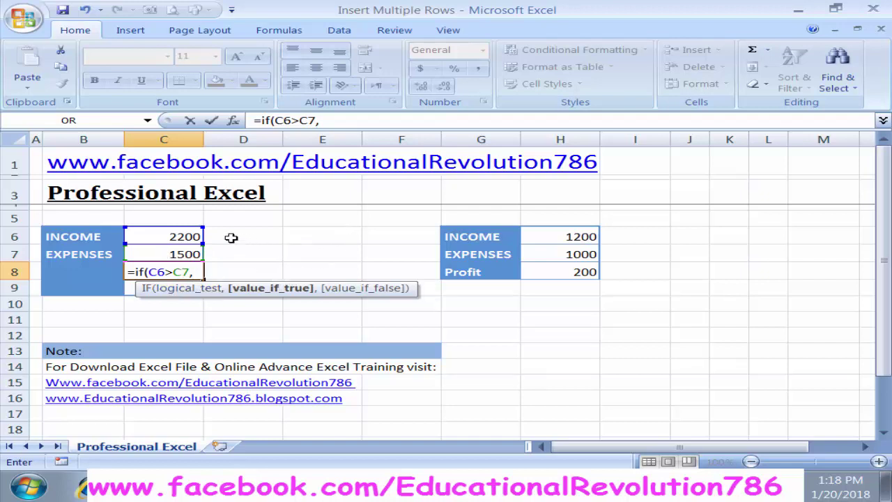
left_click(191, 236)
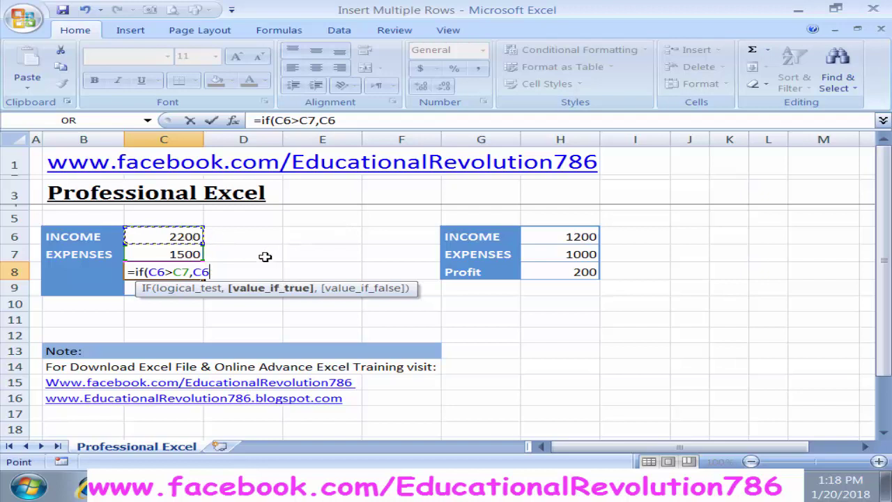
type("-")
left_click(179, 252)
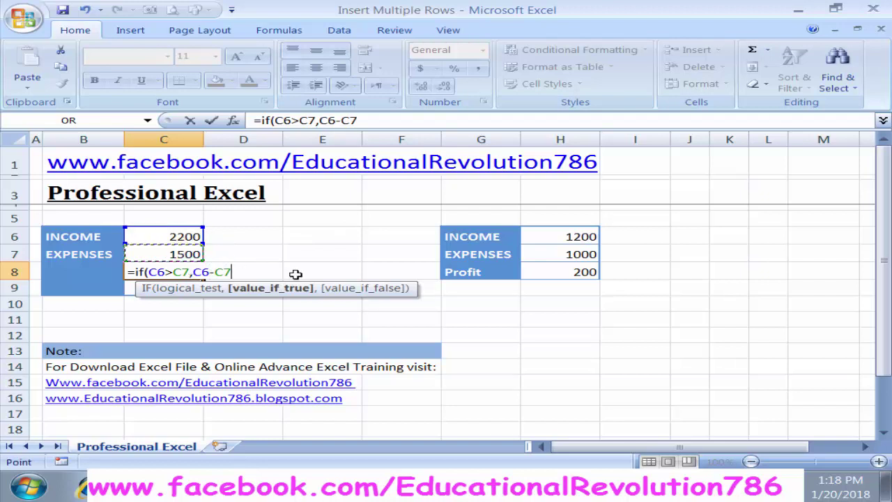
type(",")
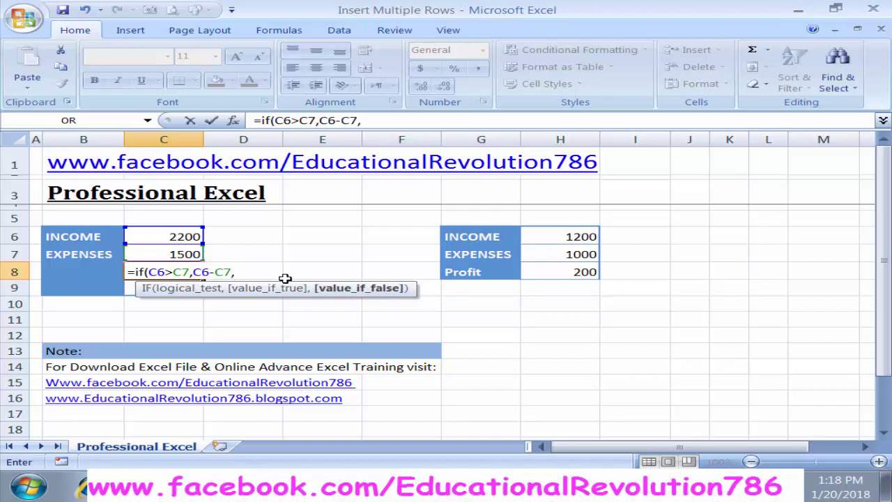
left_click(180, 252)
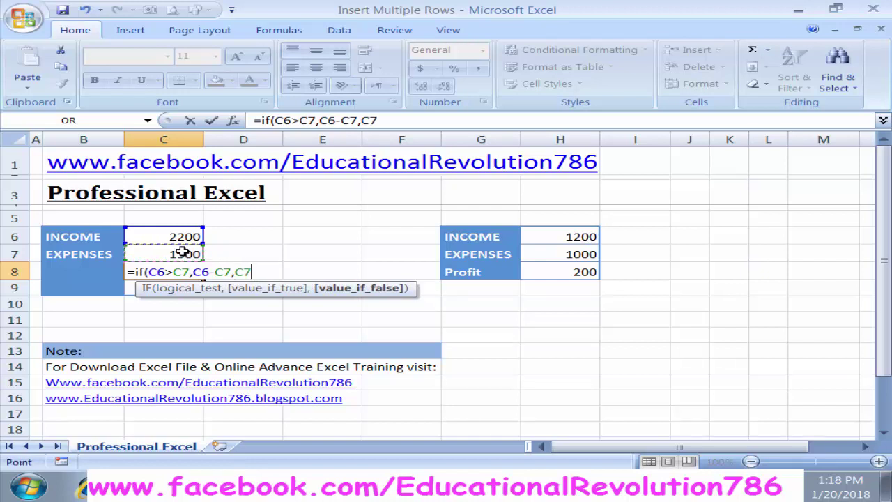
type("-")
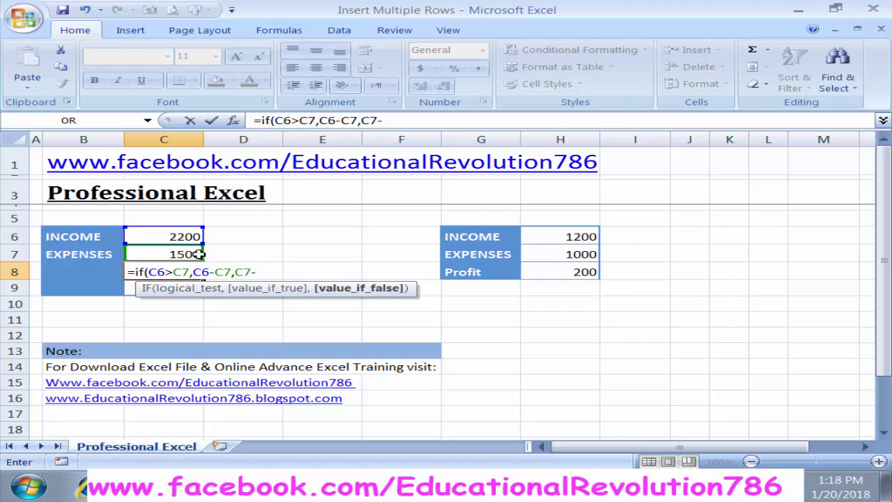
left_click(184, 234)
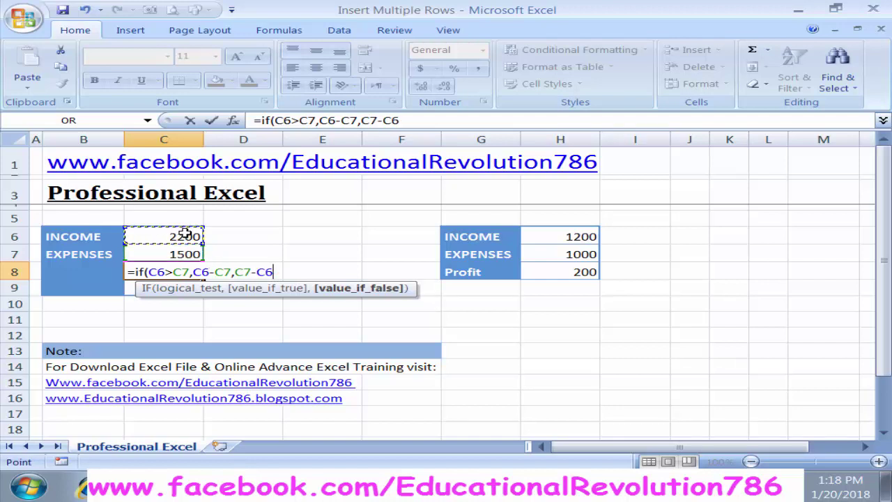
Close and commit the IF amount formula in C8, which shows 700
type(")")
key("Return")
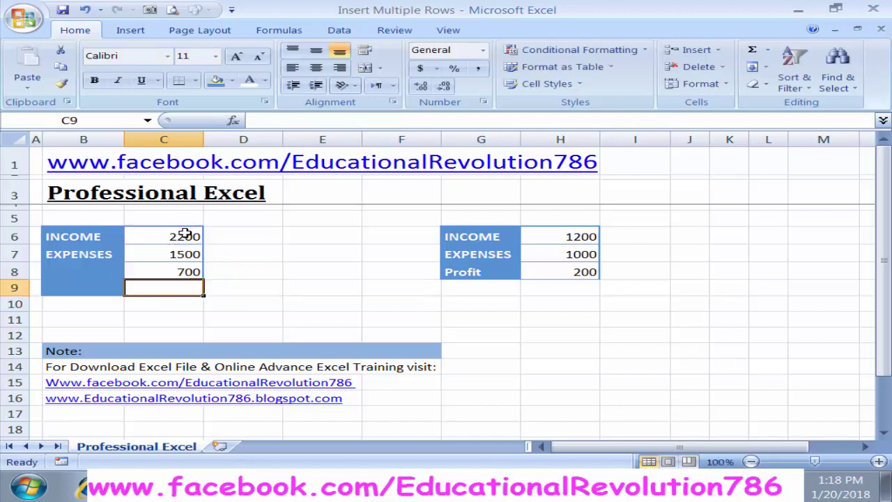
key("Up")
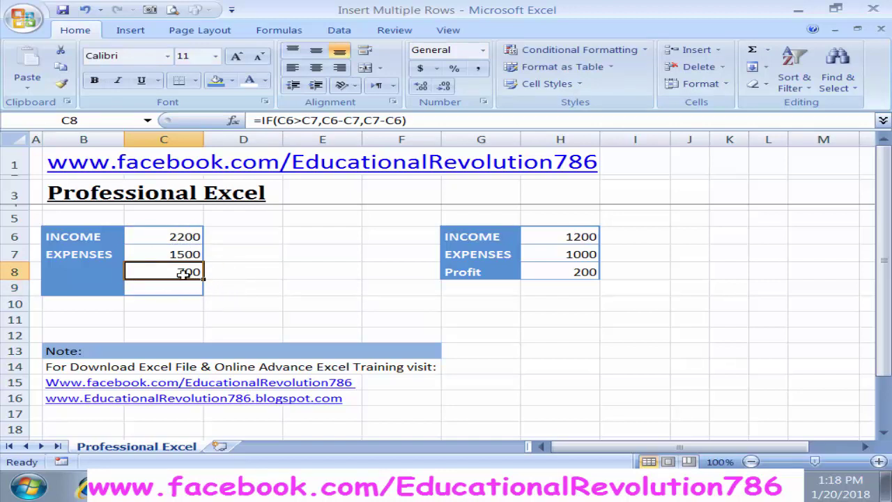
Enter =IF(C6>C7,"Profit","Loss") in B8 to label the result row
left_click(79, 271)
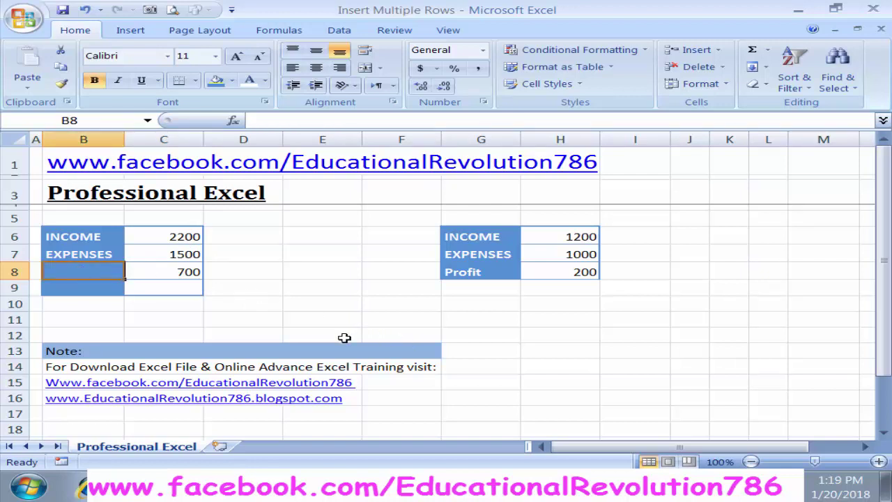
type("=if")
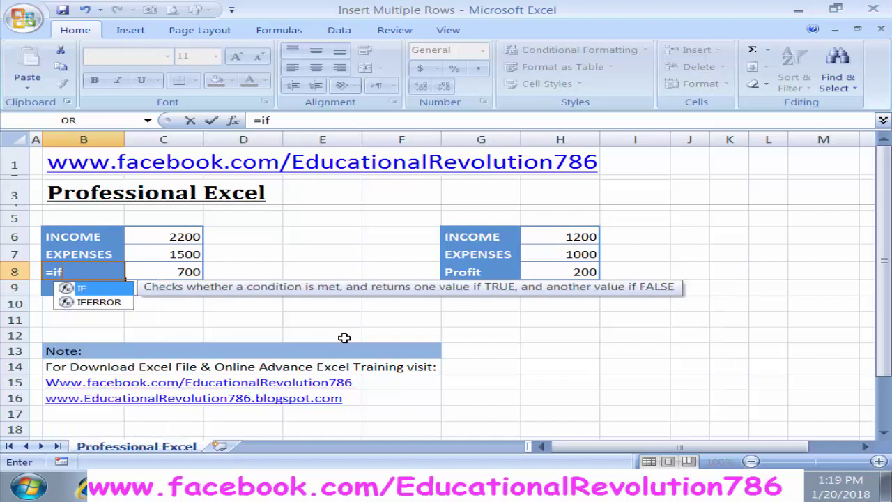
type("(")
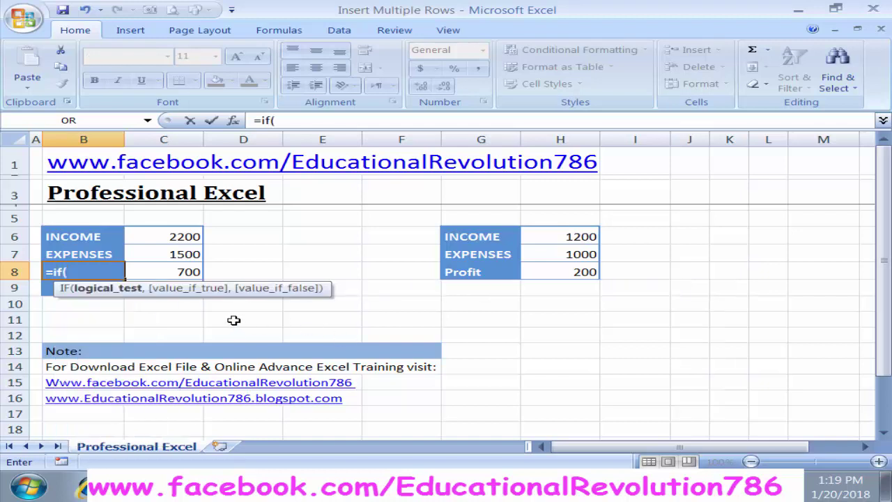
left_click(173, 235)
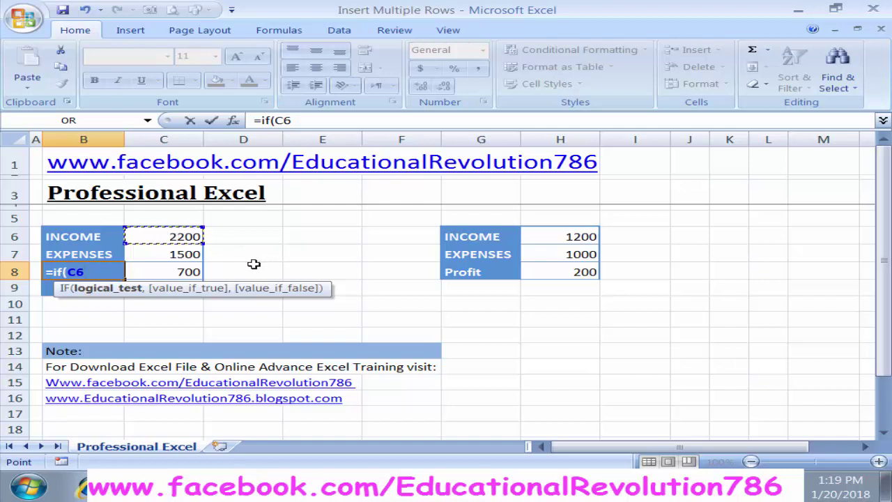
type(">")
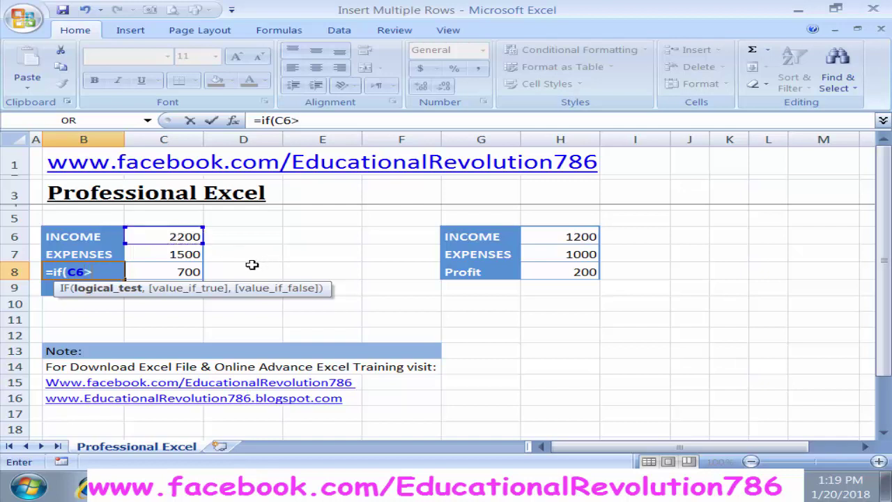
left_click(178, 255)
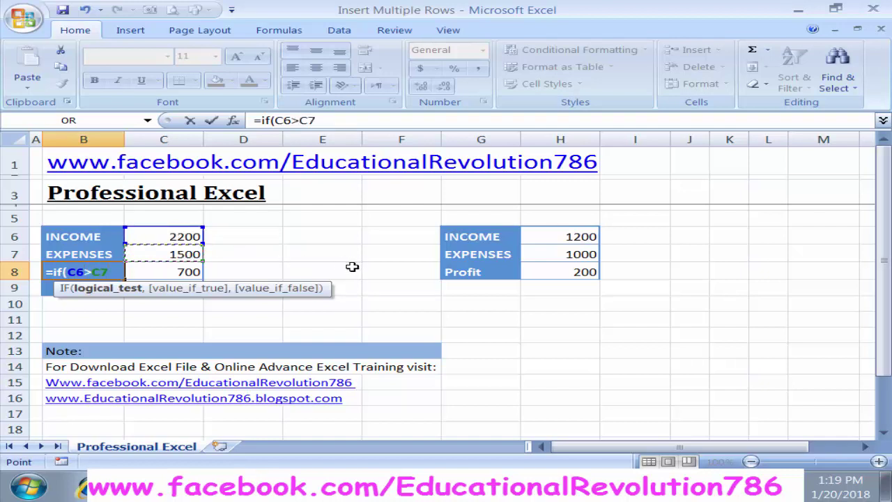
type(",")
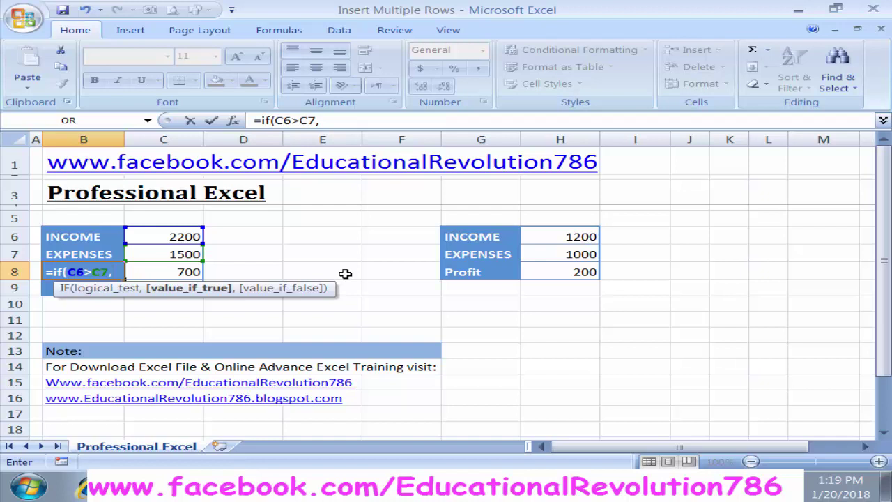
type("\"")
type("Profit")
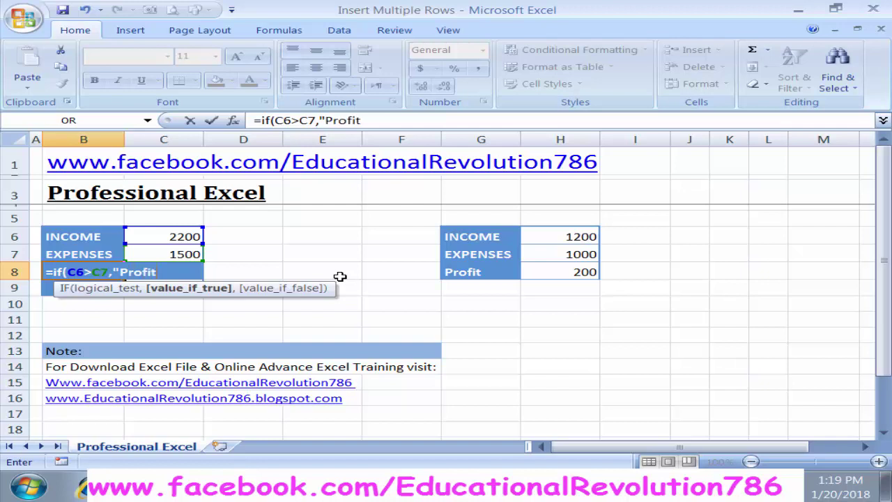
type("\"")
type(",")
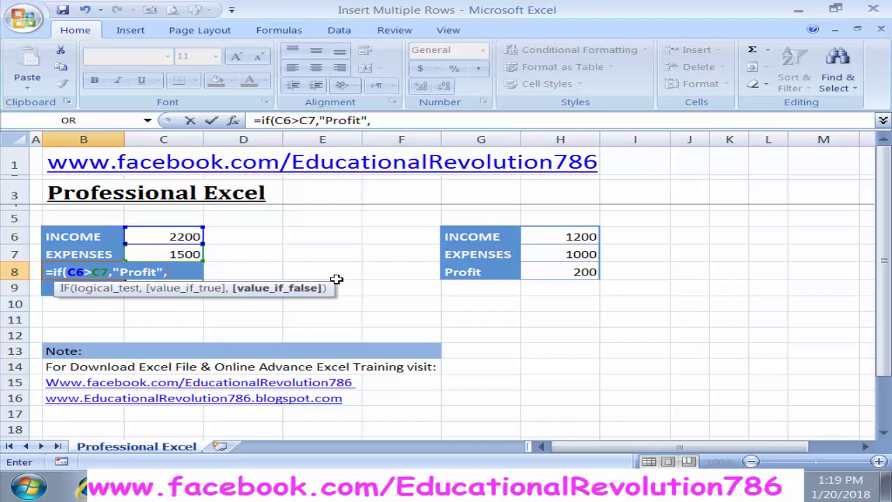
type("\"")
type("L")
type("oss")
type("\"")
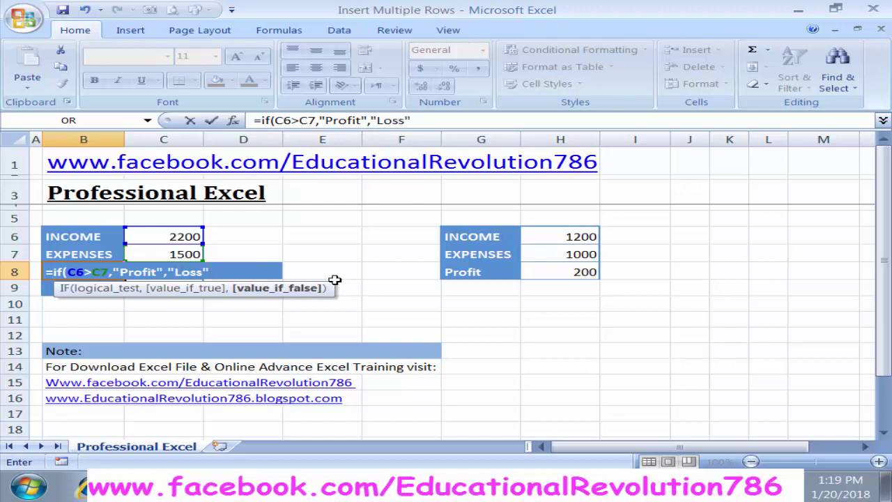
type(")")
key("Return")
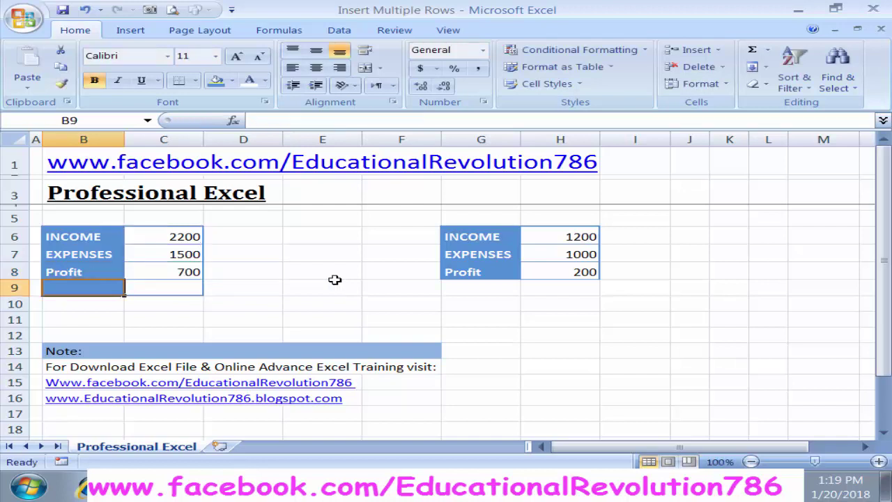
left_click(188, 273)
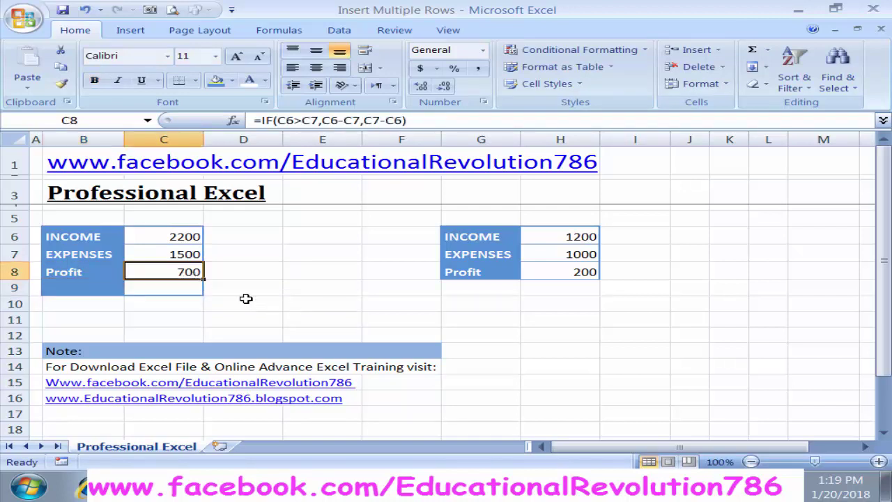
Enter 1000 as income in C6, turning the result row into Loss 500
left_click(176, 235)
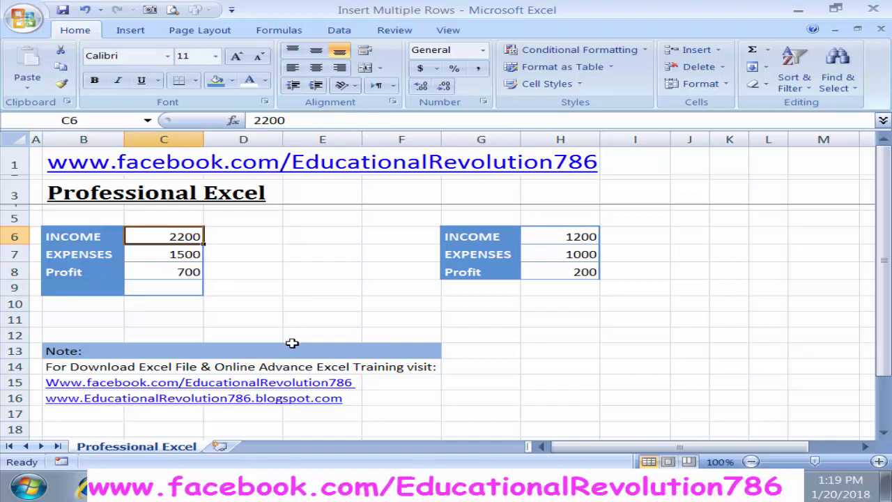
type("1000")
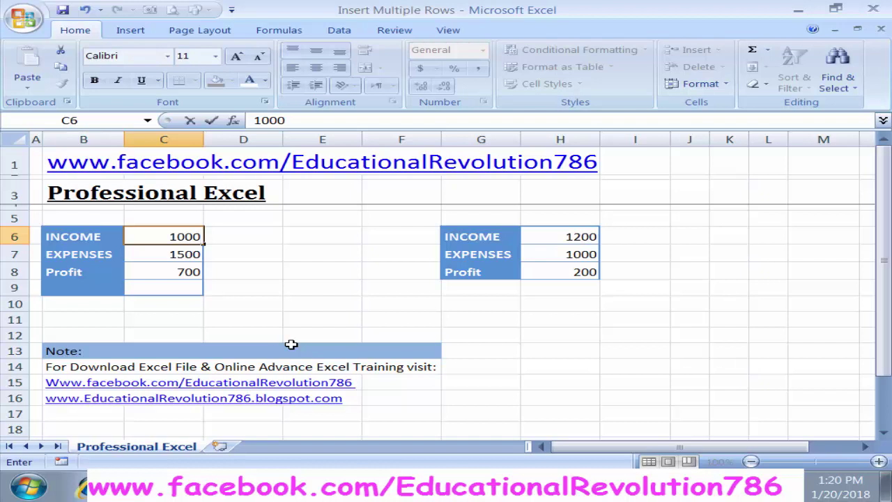
key("Return")
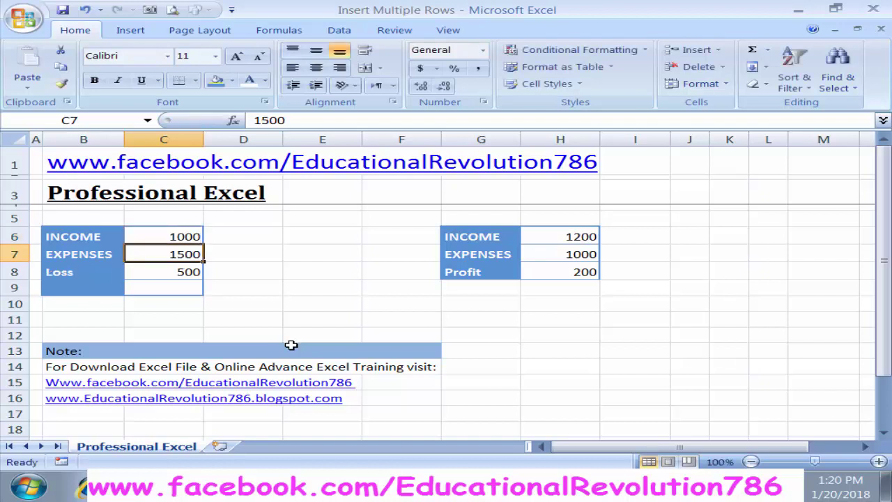